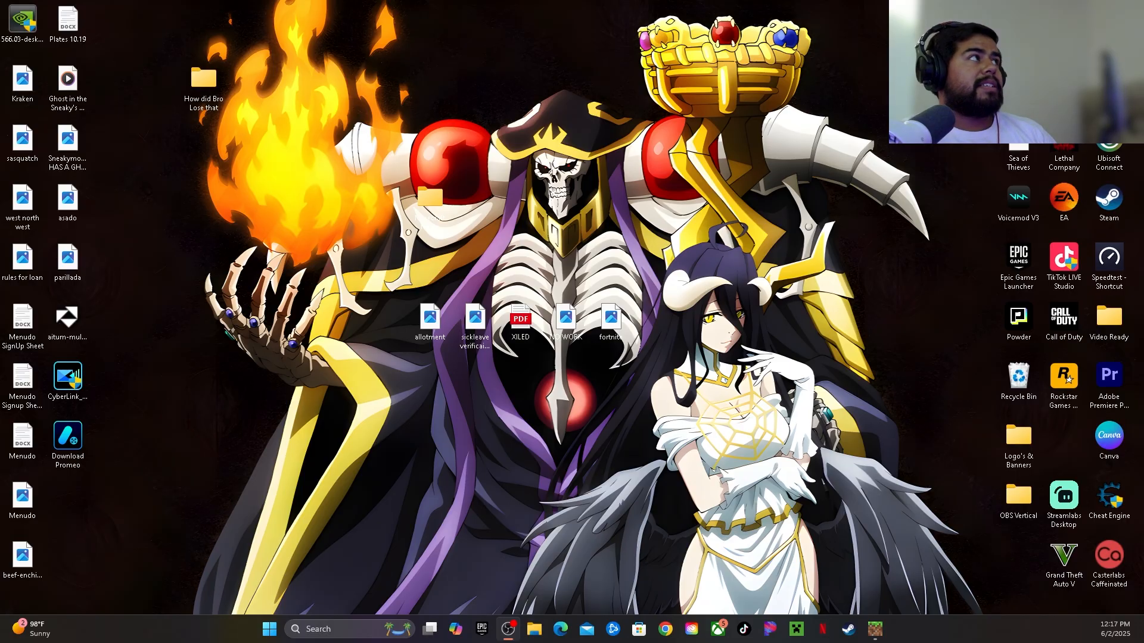
Switch to the "Recording for Video" scene, leaving only its Monitor 2 source selected
{"action": "left_click", "coordinate": [217, 73]}
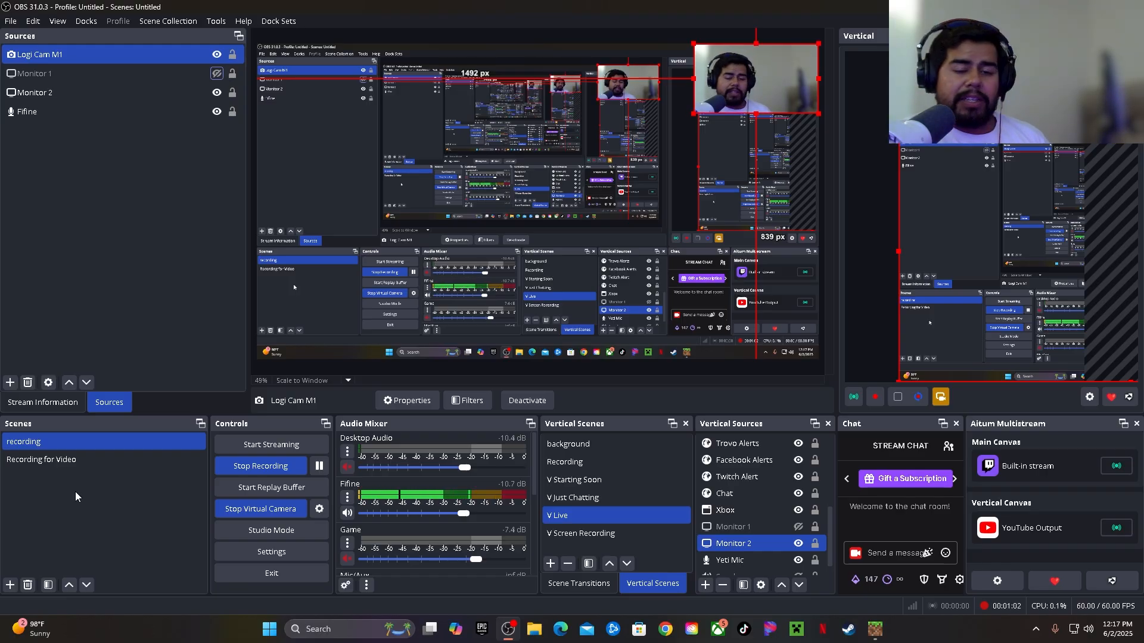
{"action": "left_click", "coordinate": [75, 459]}
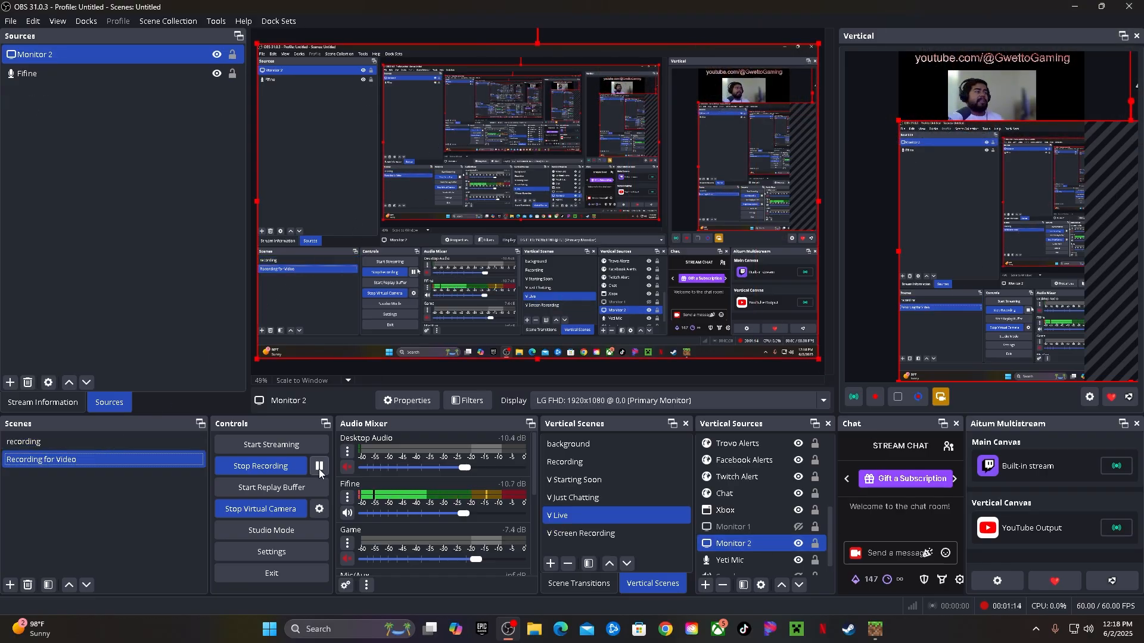
{"action": "left_click", "coordinate": [77, 71], "text": "ctrl"}
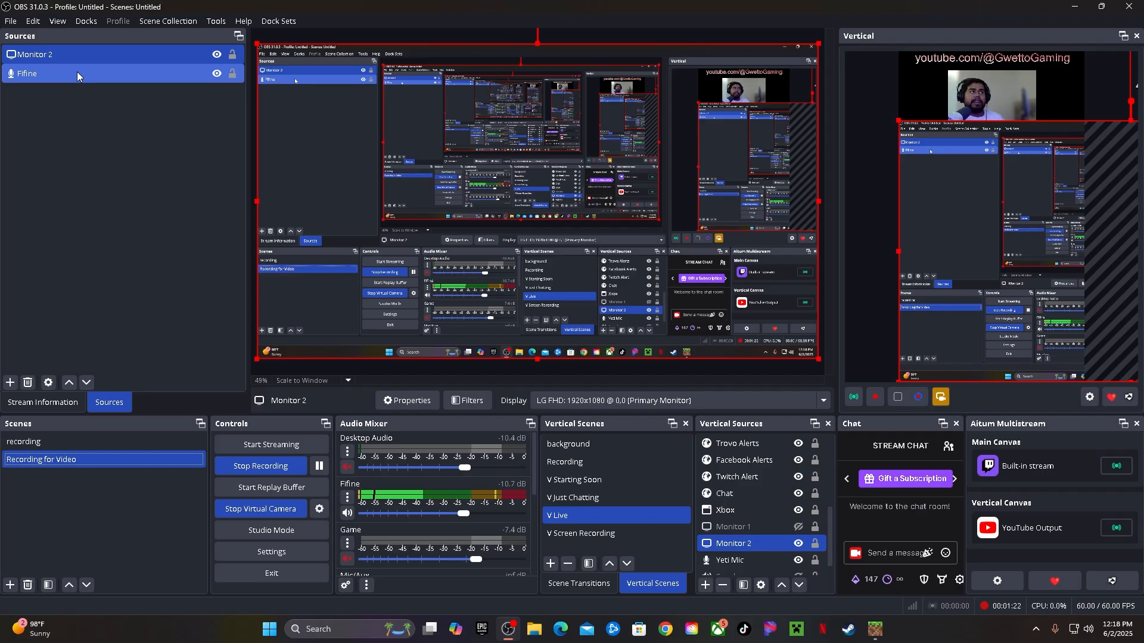
{"action": "left_click", "coordinate": [77, 72], "text": "ctrl"}
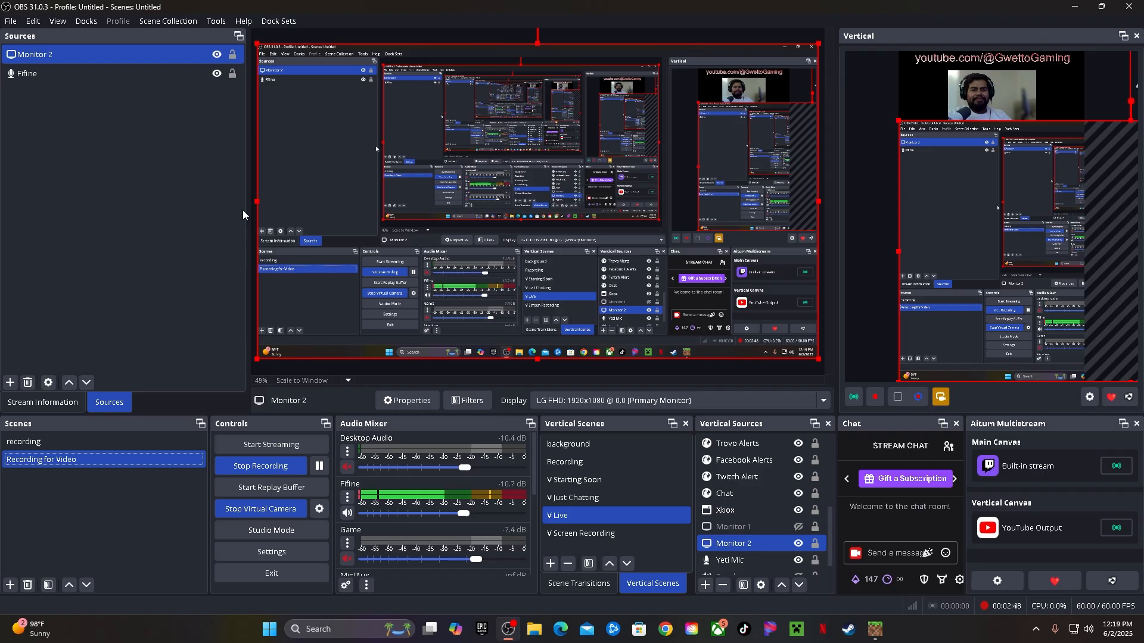
Add a new Video Capture Device source to the scene under its default name
{"action": "left_click", "coordinate": [10, 382]}
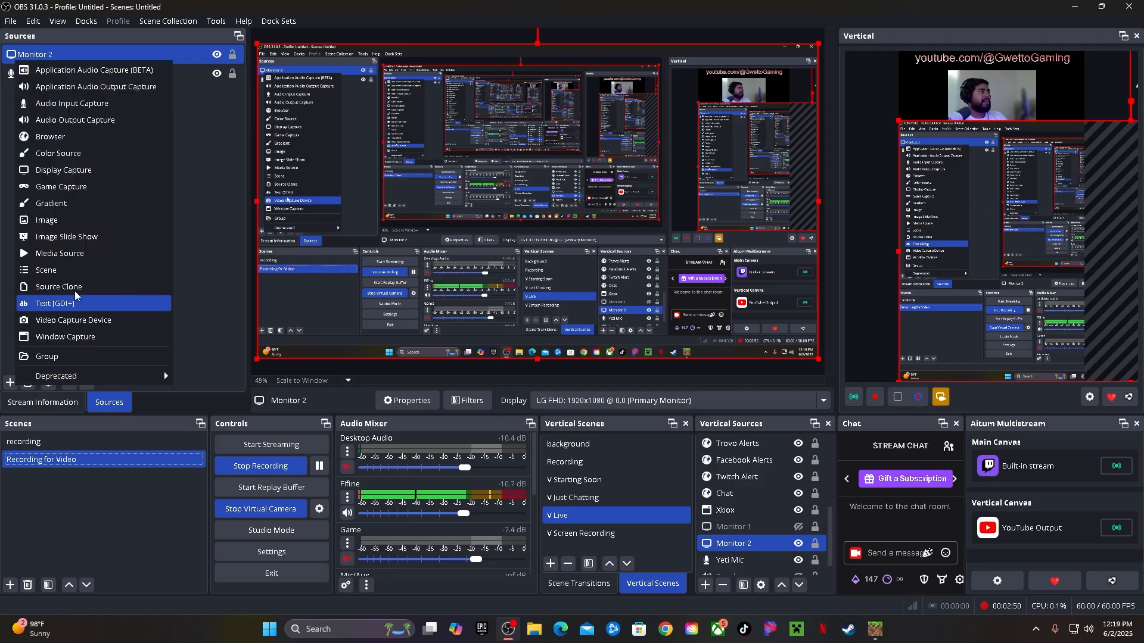
{"action": "left_click", "coordinate": [71, 326]}
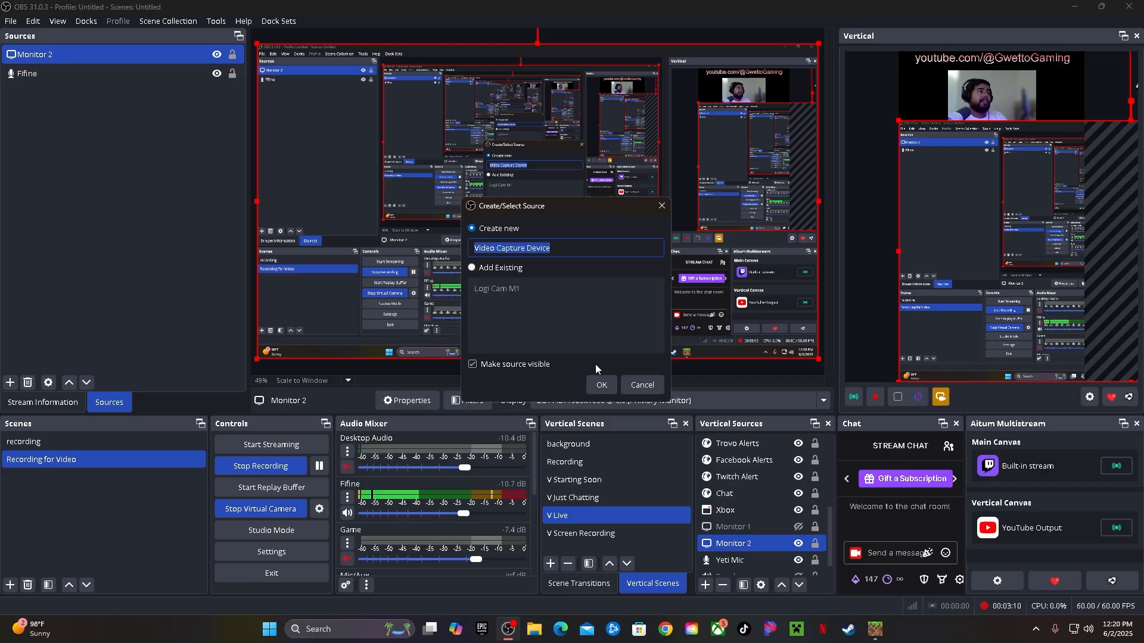
{"action": "left_click", "coordinate": [601, 384]}
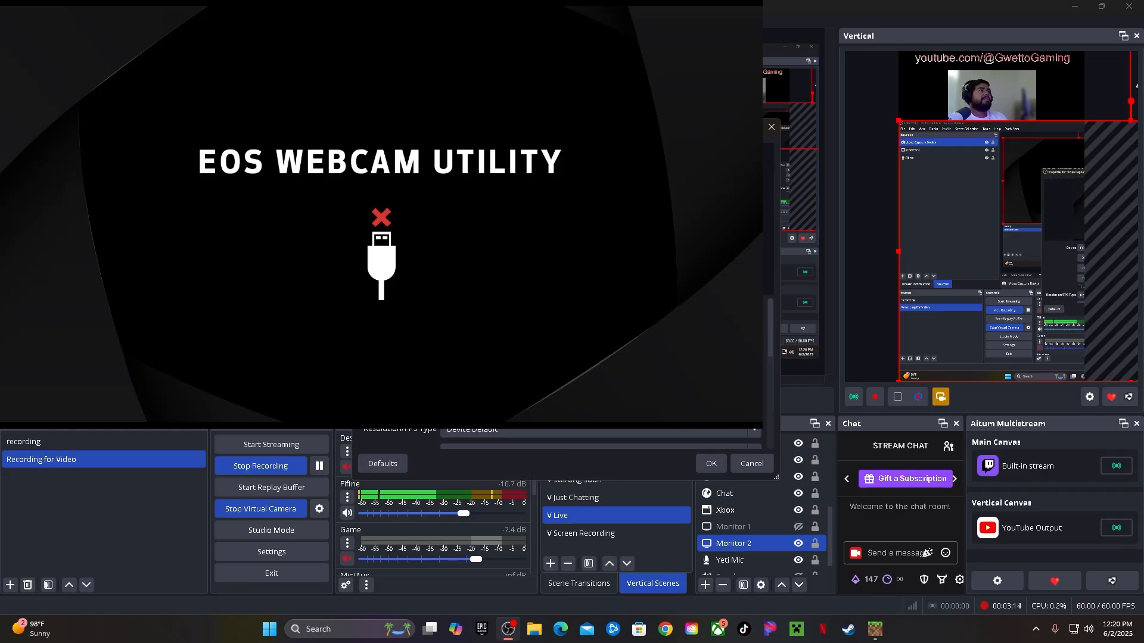
Shrink the Video Capture Device source to about a quarter of the canvas width in the upper-left corner, keeping its properties window clear of it
{"action": "left_click_drag", "start_coordinate": [562, 126], "coordinate": [884, 208]}
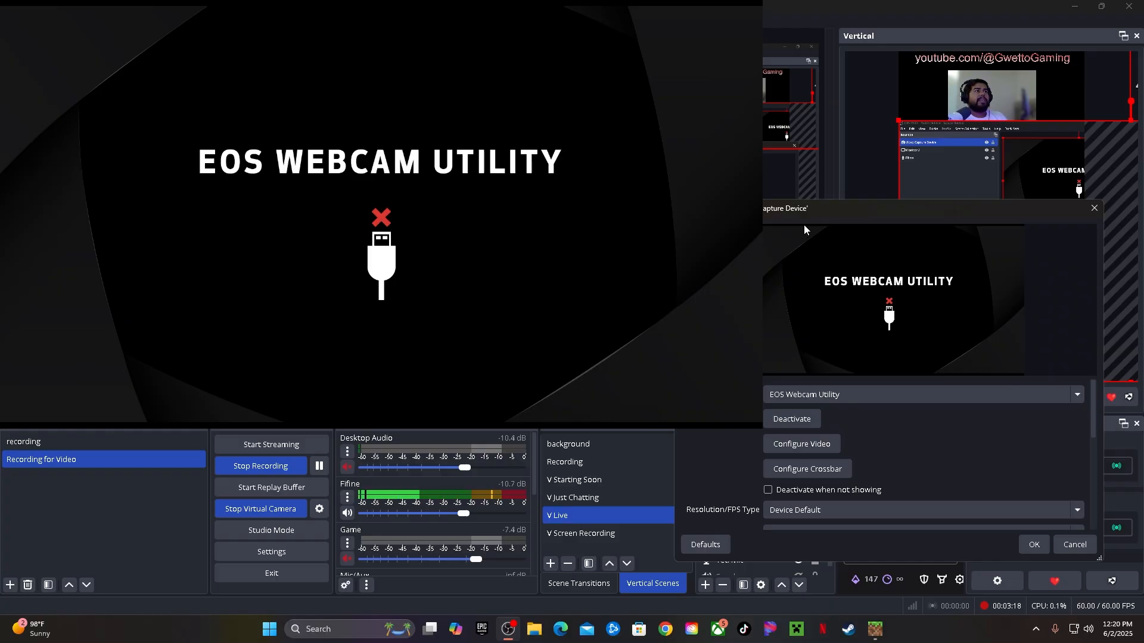
{"action": "left_click_drag", "start_coordinate": [795, 206], "coordinate": [867, 225]}
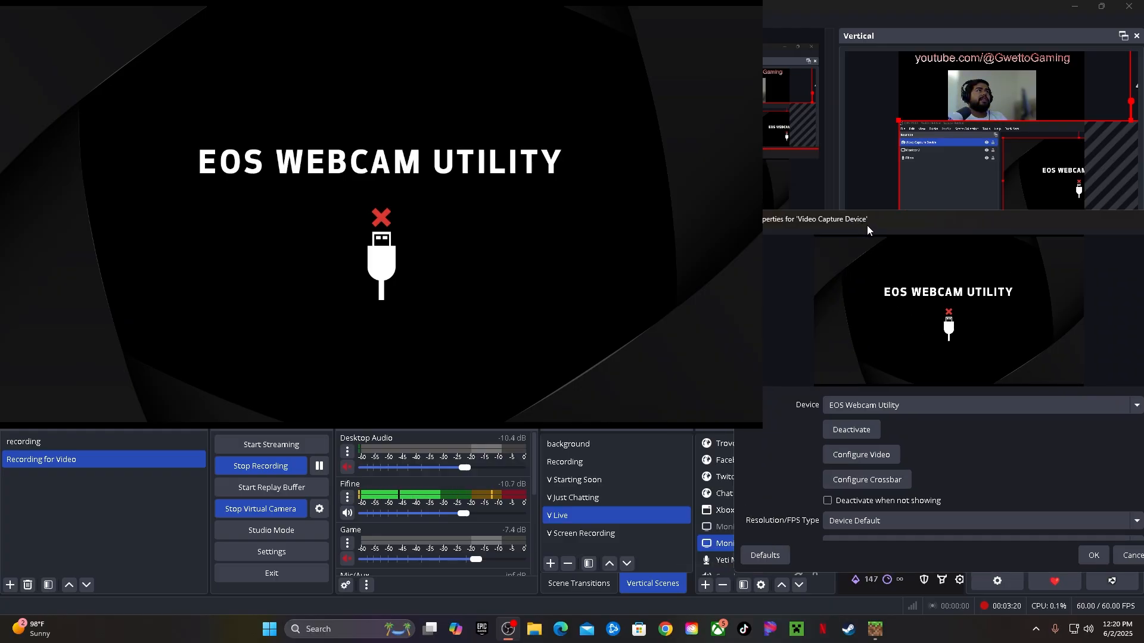
{"action": "left_click_drag", "start_coordinate": [631, 254], "coordinate": [402, 125]}
{"action": "left_click_drag", "start_coordinate": [871, 218], "coordinate": [628, 205]}
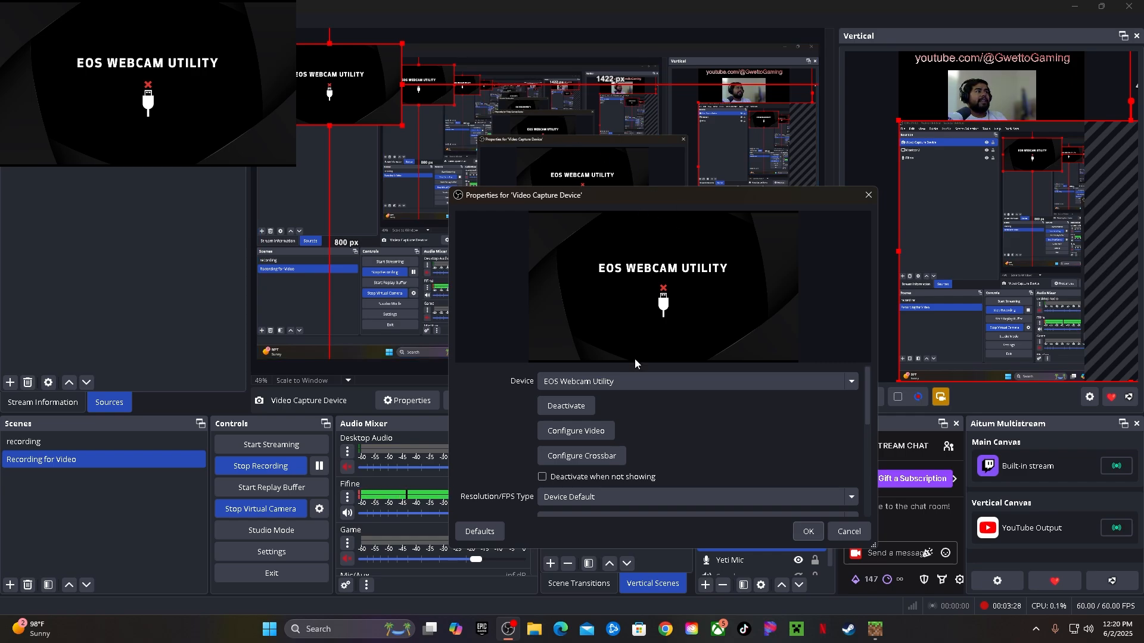
Set the capture device to OBS Virtual Camera, check the audio output mode choices while keeping "Capture audio only", and accept the source properties
{"action": "left_click", "coordinate": [589, 386]}
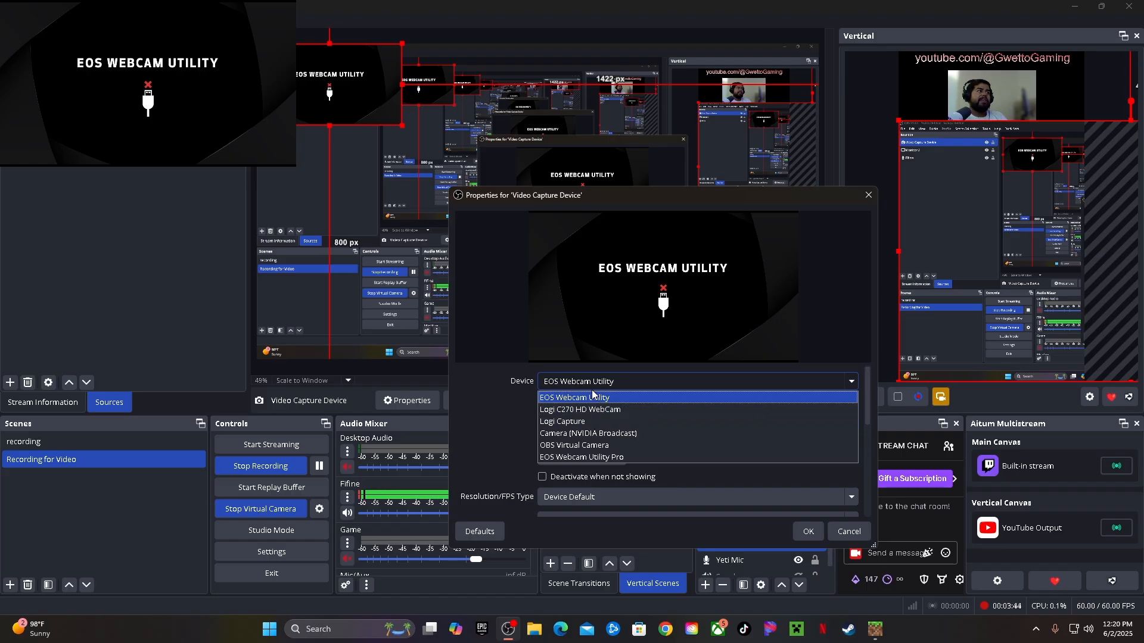
{"action": "left_click", "coordinate": [580, 445]}
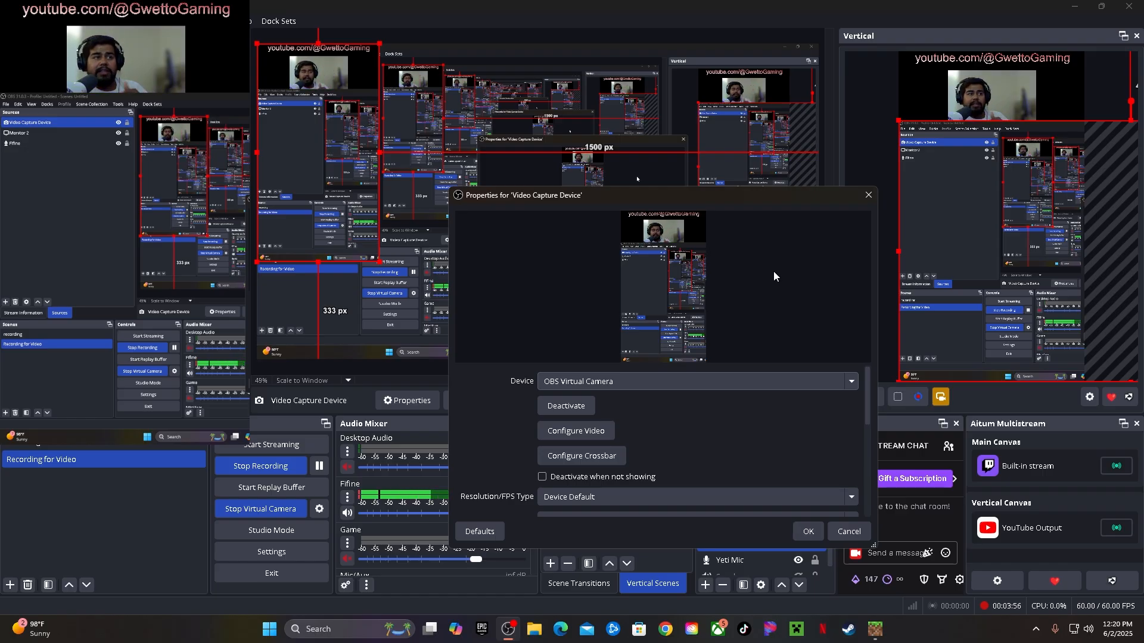
{"action": "scroll", "coordinate": [510, 429], "scroll_direction": "down", "scroll_amount": 5}
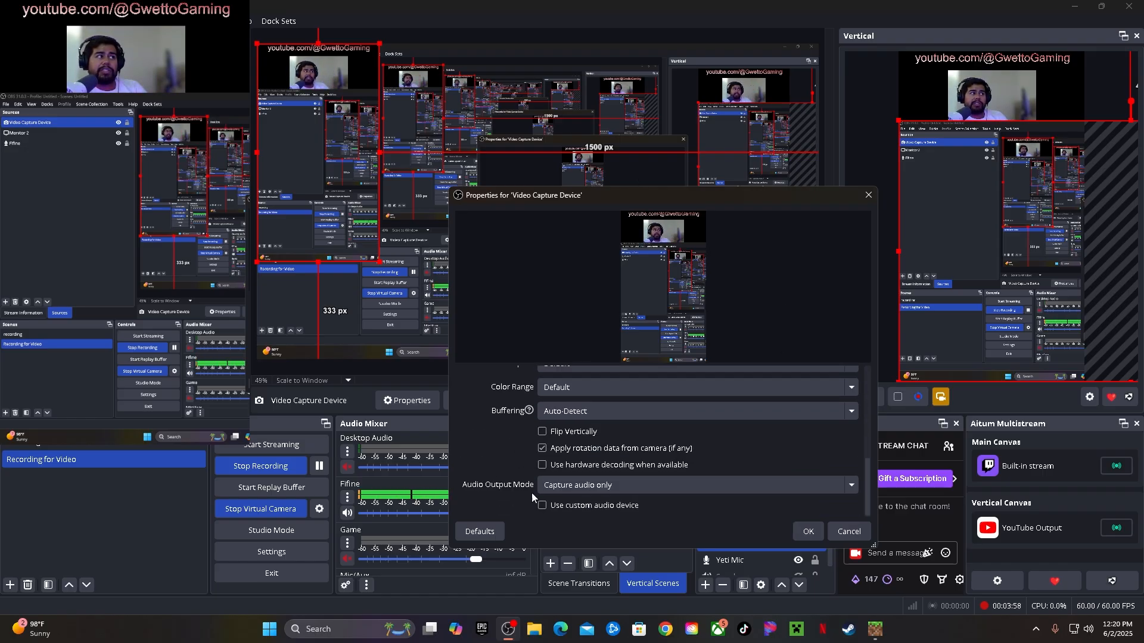
{"action": "left_click", "coordinate": [569, 484]}
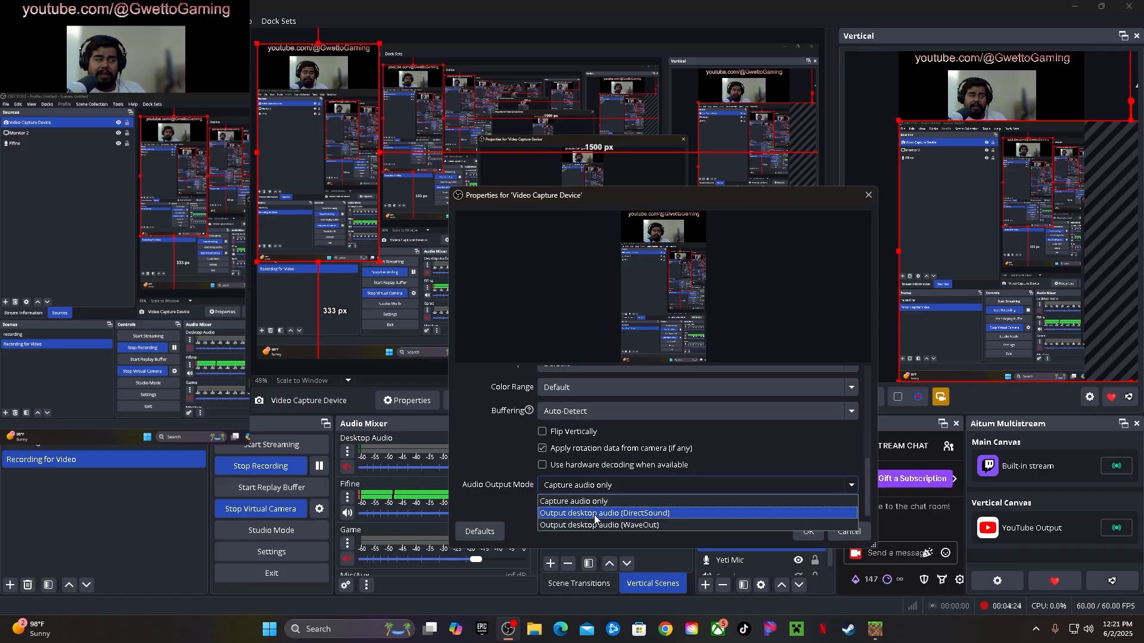
{"action": "scroll", "coordinate": [487, 439], "scroll_direction": "up", "scroll_amount": 5}
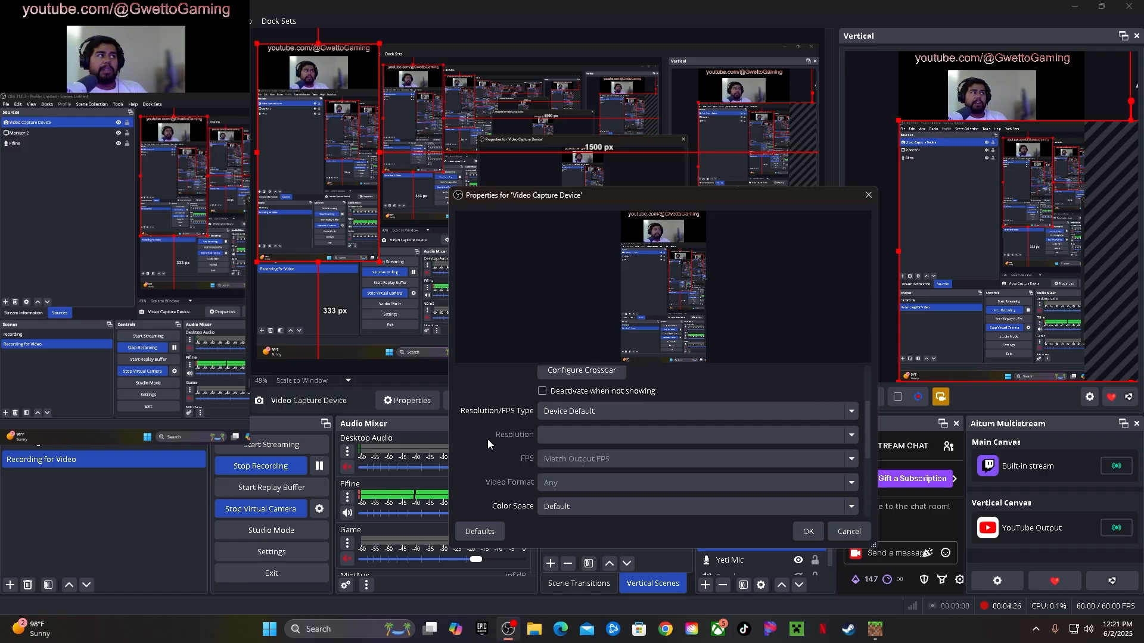
{"action": "left_click", "coordinate": [595, 380]}
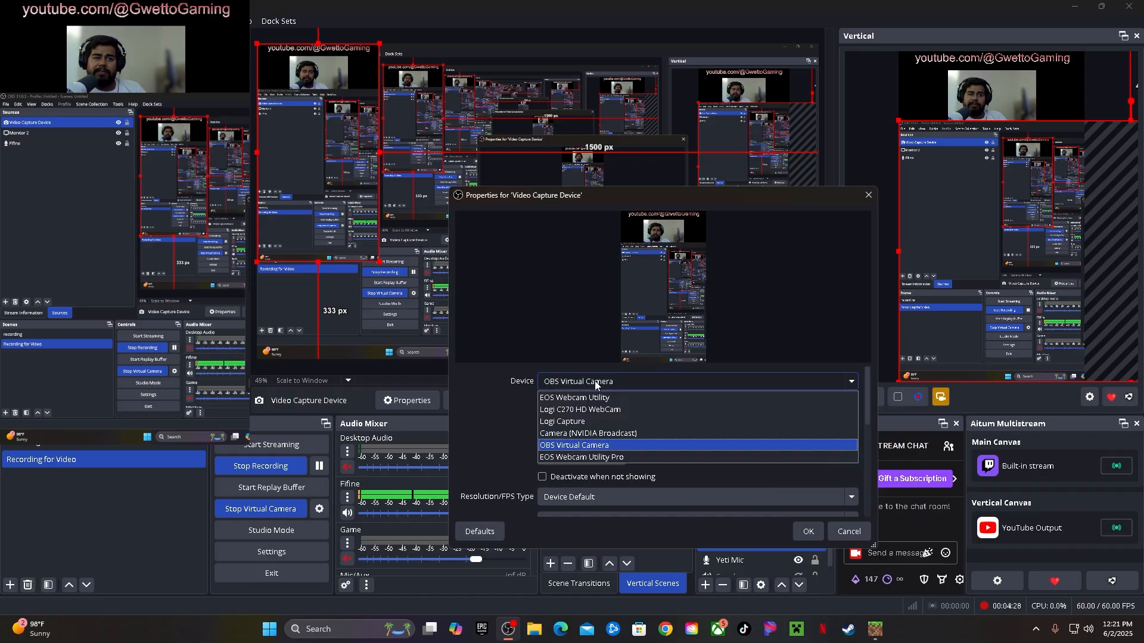
{"action": "left_click", "coordinate": [495, 424]}
{"action": "scroll", "coordinate": [494, 425], "scroll_direction": "down", "scroll_amount": 5}
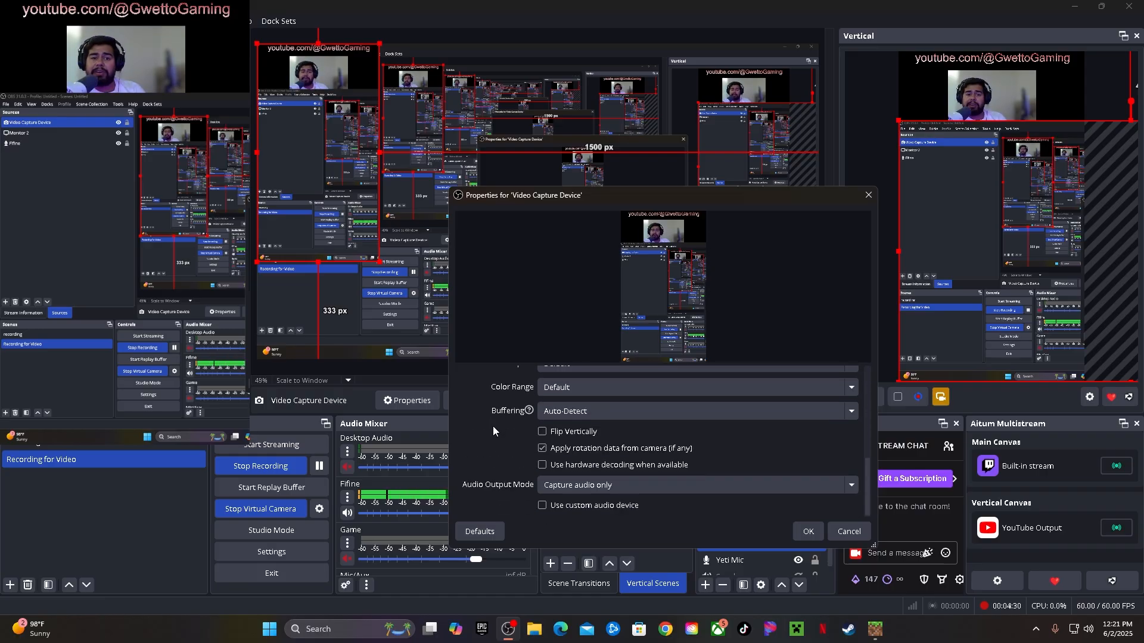
{"action": "left_click", "coordinate": [807, 531]}
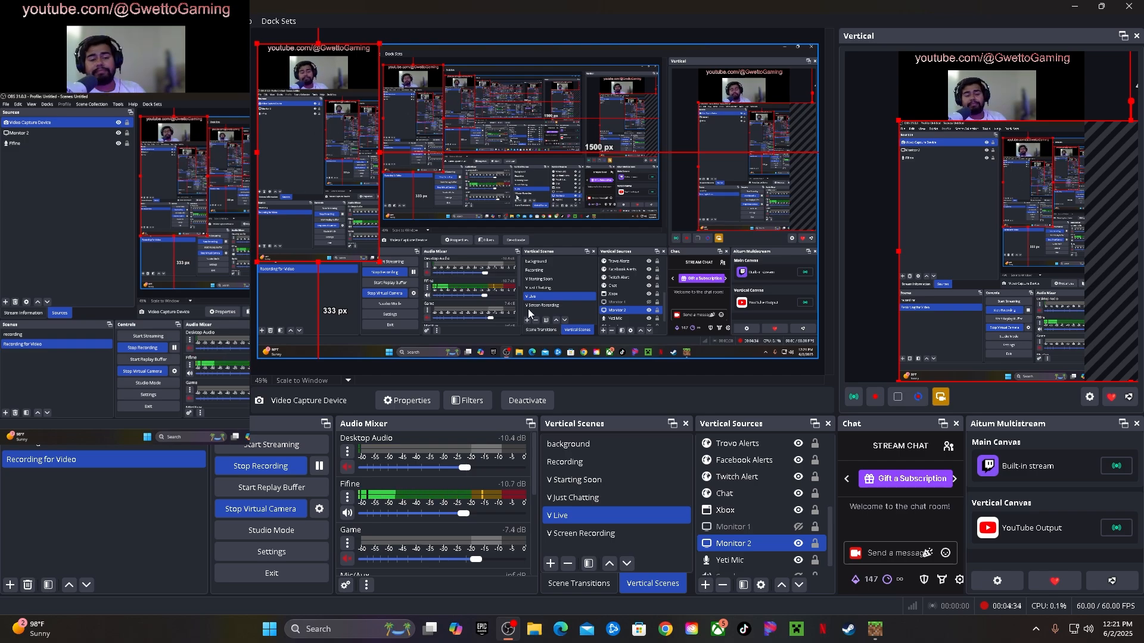
Hide the Video Capture Device source in the "Recording for Video" scene
{"action": "left_click", "coordinate": [217, 54]}
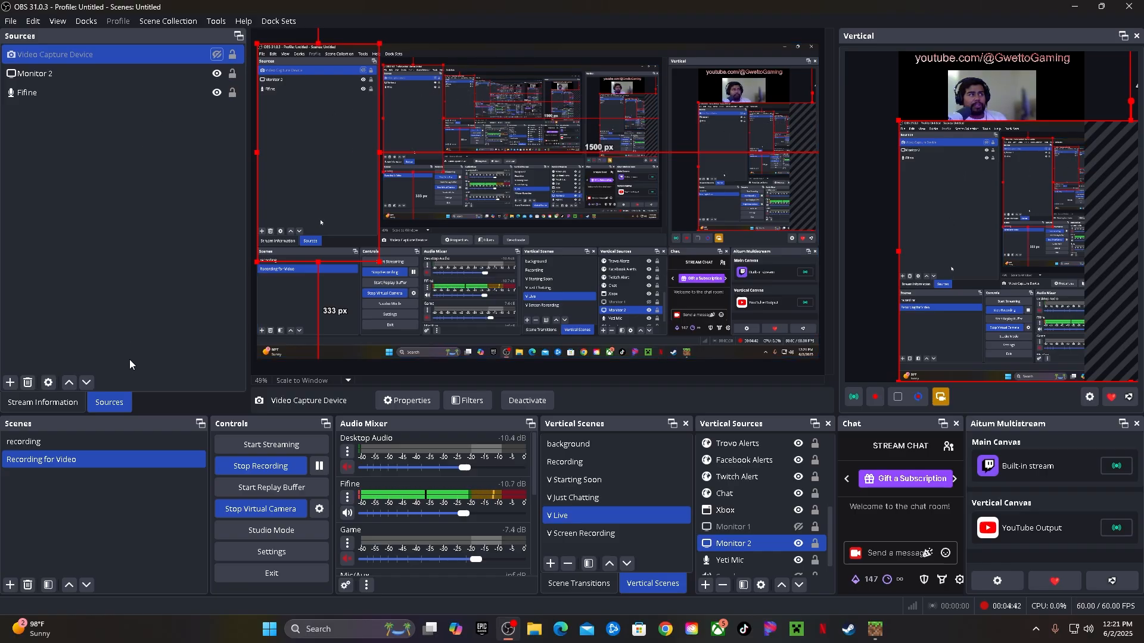
{"action": "left_click", "coordinate": [80, 441]}
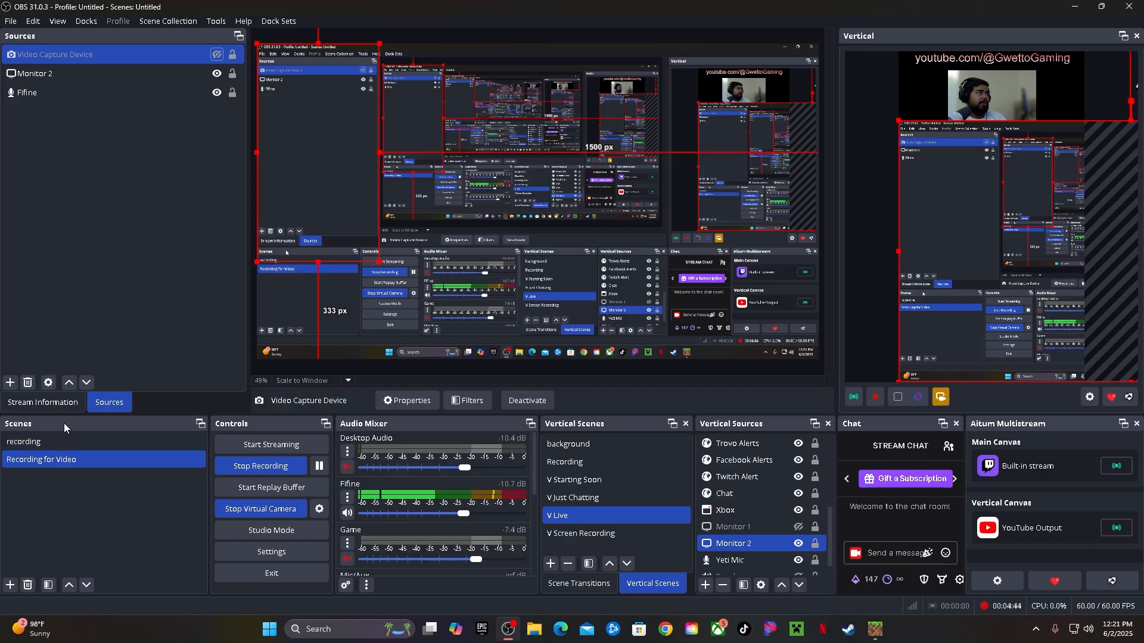
Add the existing Monitor 1 display capture to the scene and shrink it to about a quarter of the canvas width in the upper-left corner
{"action": "left_click", "coordinate": [10, 383]}
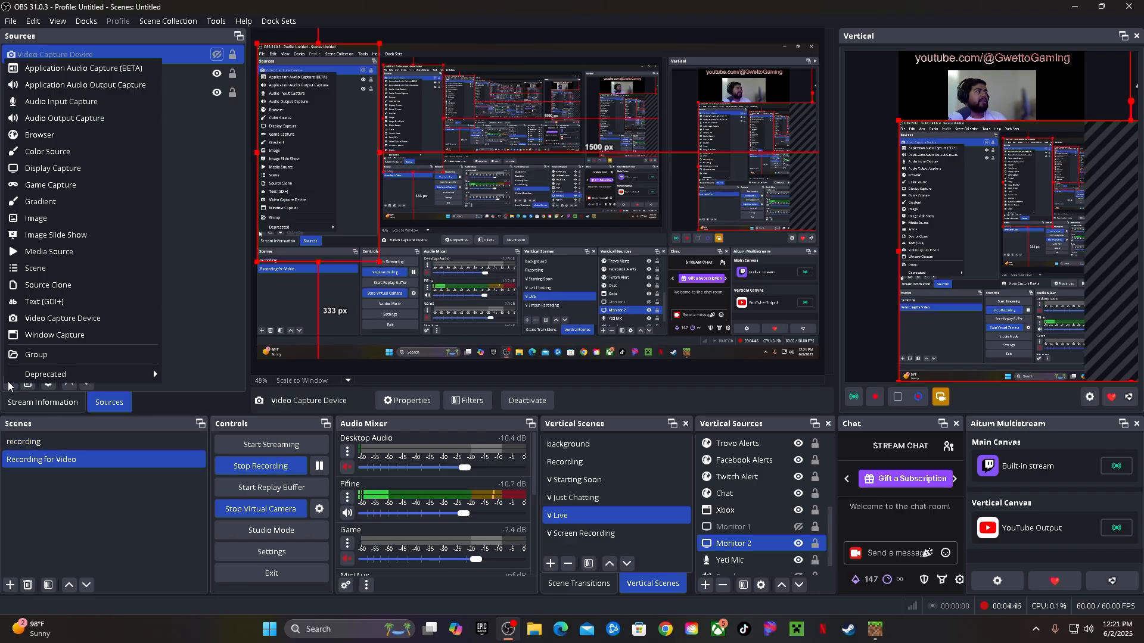
{"action": "left_click", "coordinate": [71, 171]}
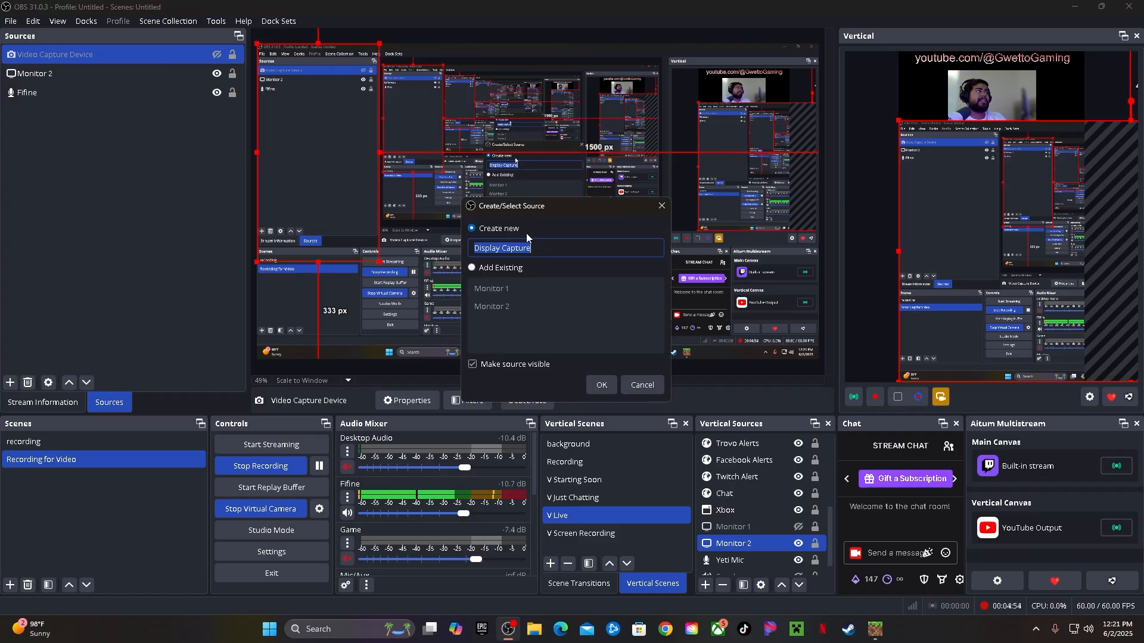
{"action": "left_click", "coordinate": [494, 268]}
{"action": "left_click", "coordinate": [491, 288]}
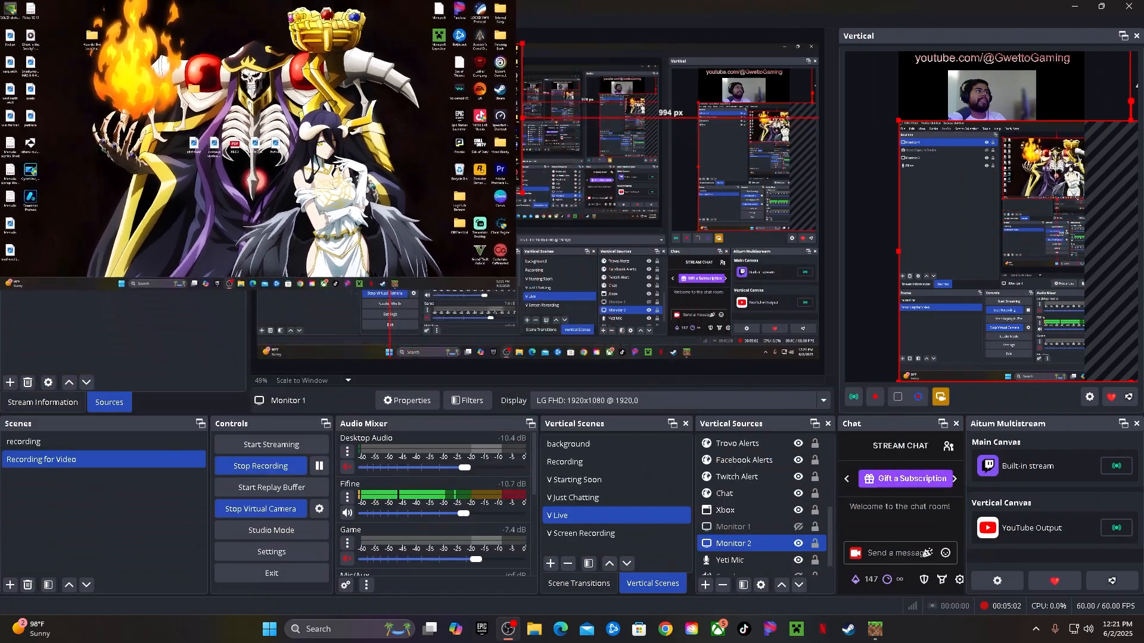
{"action": "left_click_drag", "start_coordinate": [626, 319], "coordinate": [296, 123]}
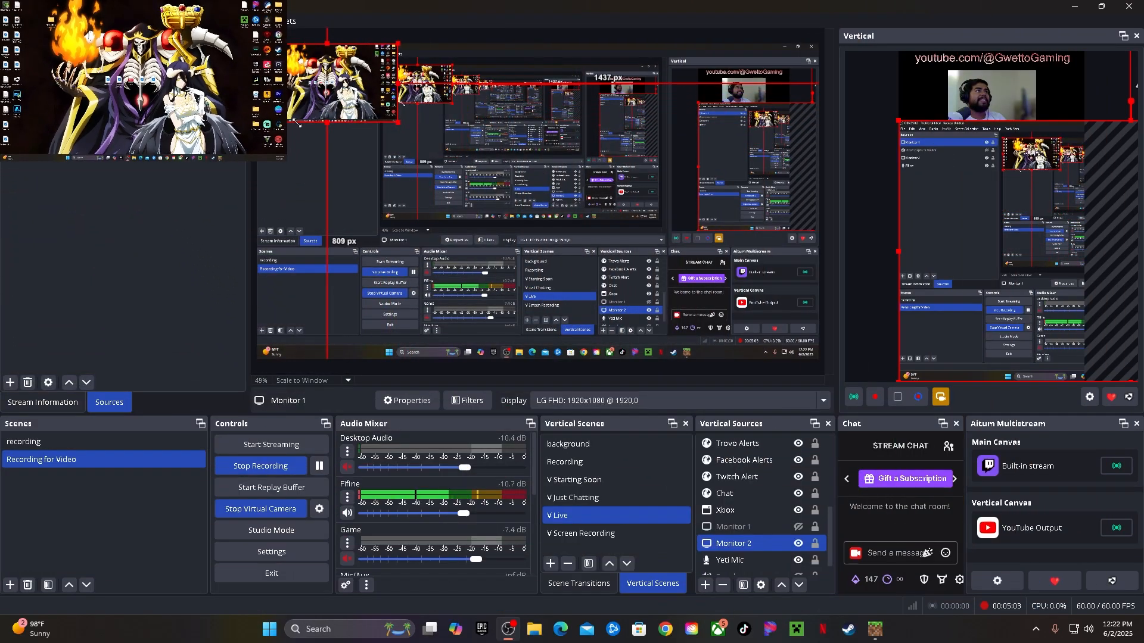
Try the Automatic capture method for Monitor 1, check the display choices, restore Windows 10 (1903 and up), and accept the properties
{"action": "double_click", "coordinate": [526, 220]}
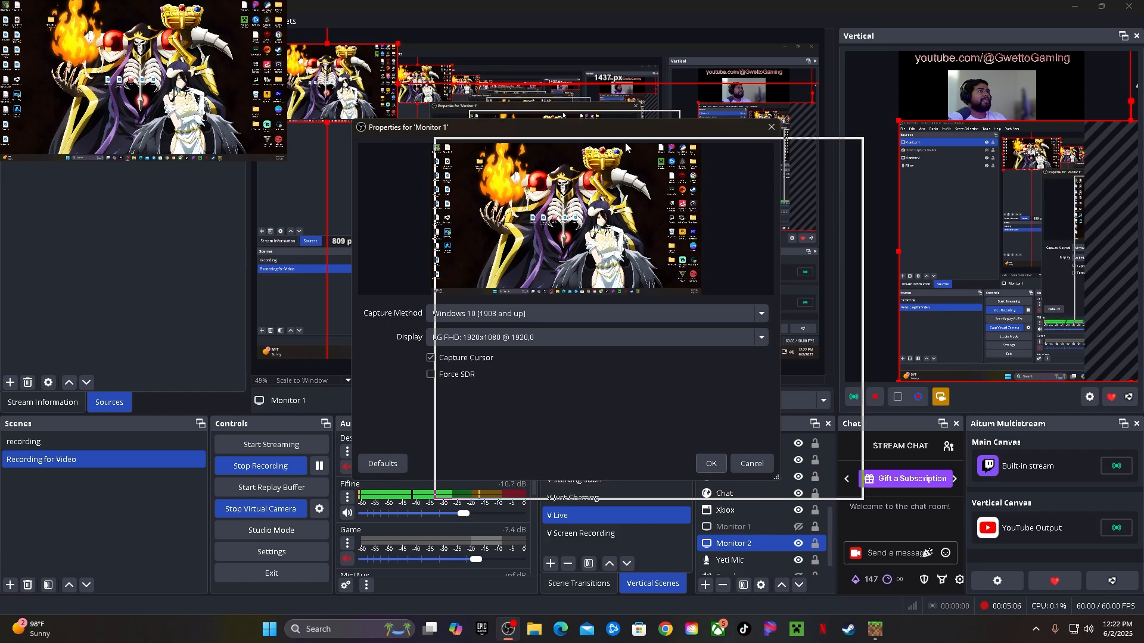
{"action": "left_click", "coordinate": [626, 343]}
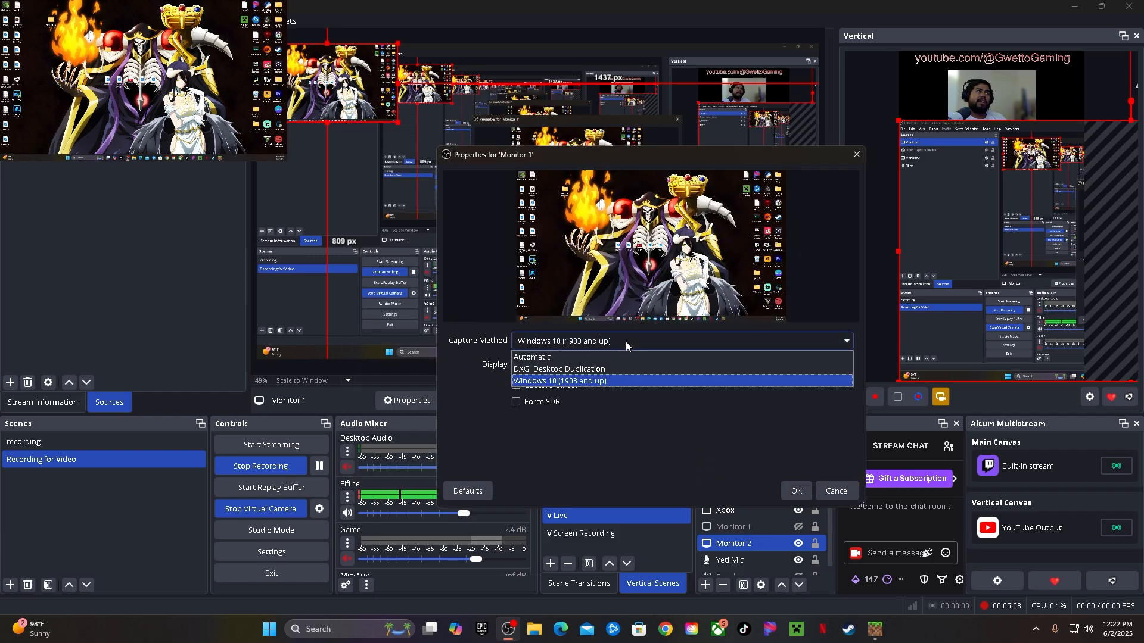
{"action": "left_click", "coordinate": [610, 355]}
{"action": "left_click", "coordinate": [620, 365]}
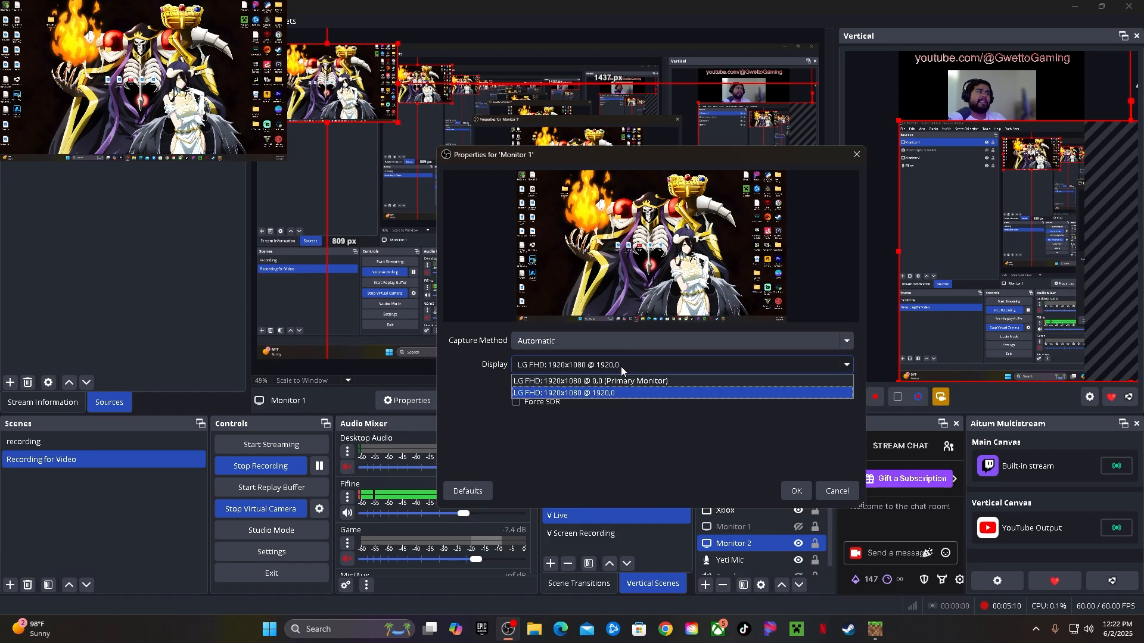
{"action": "left_click", "coordinate": [615, 338]}
{"action": "left_click", "coordinate": [614, 343]}
{"action": "left_click", "coordinate": [606, 338]}
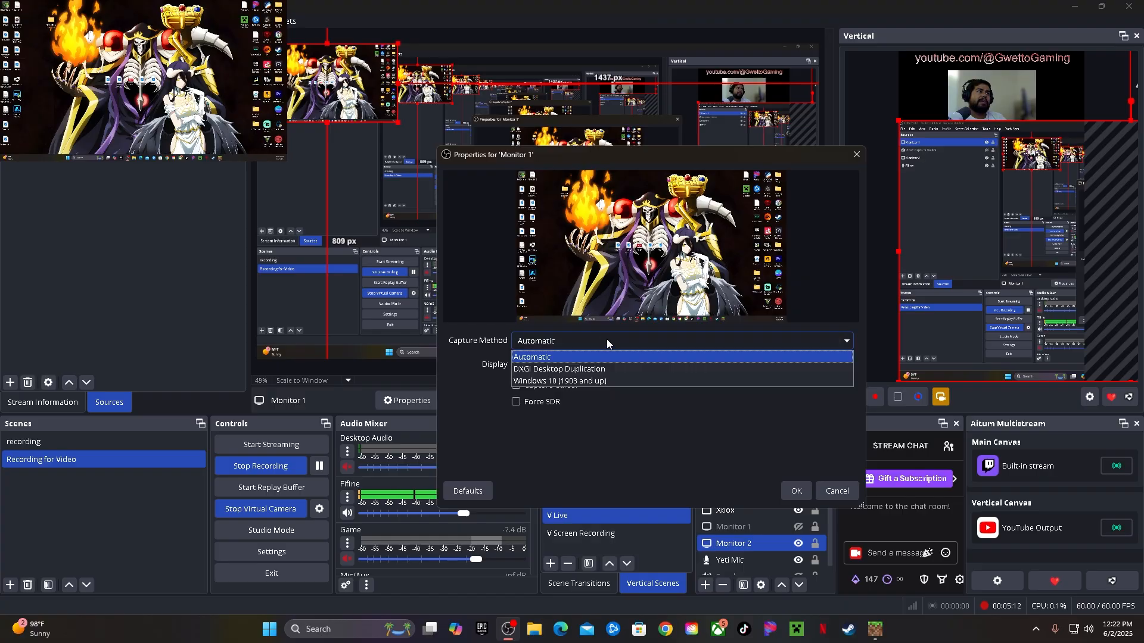
{"action": "left_click", "coordinate": [572, 381]}
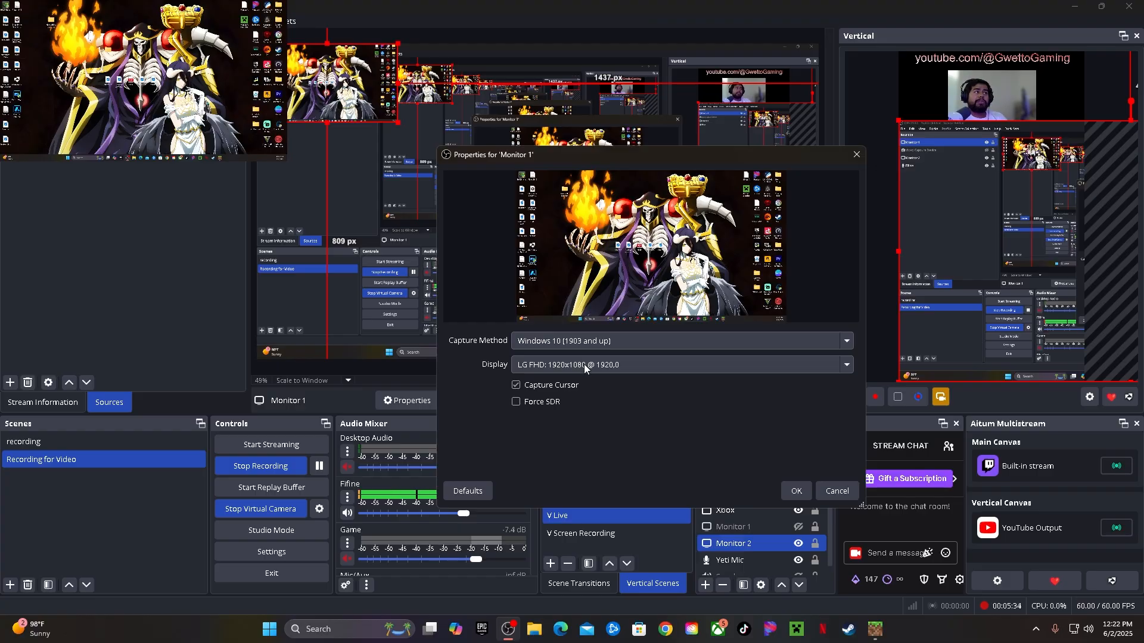
{"action": "left_click", "coordinate": [799, 498]}
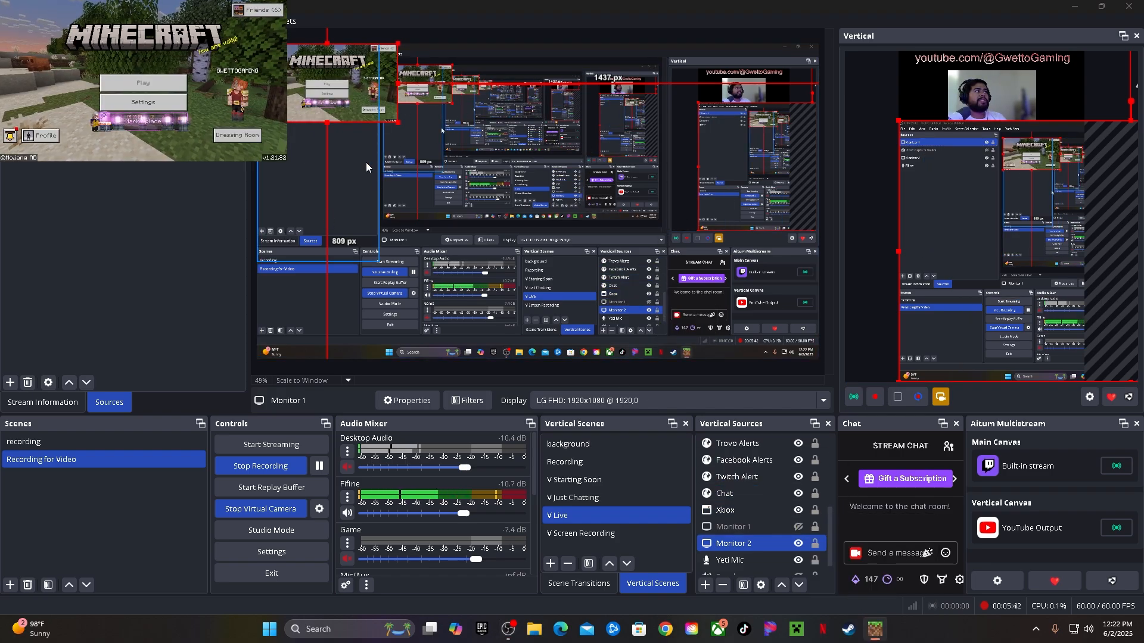
Deselect the Monitor 1 source and hide it in the scene
{"action": "left_click", "coordinate": [181, 248]}
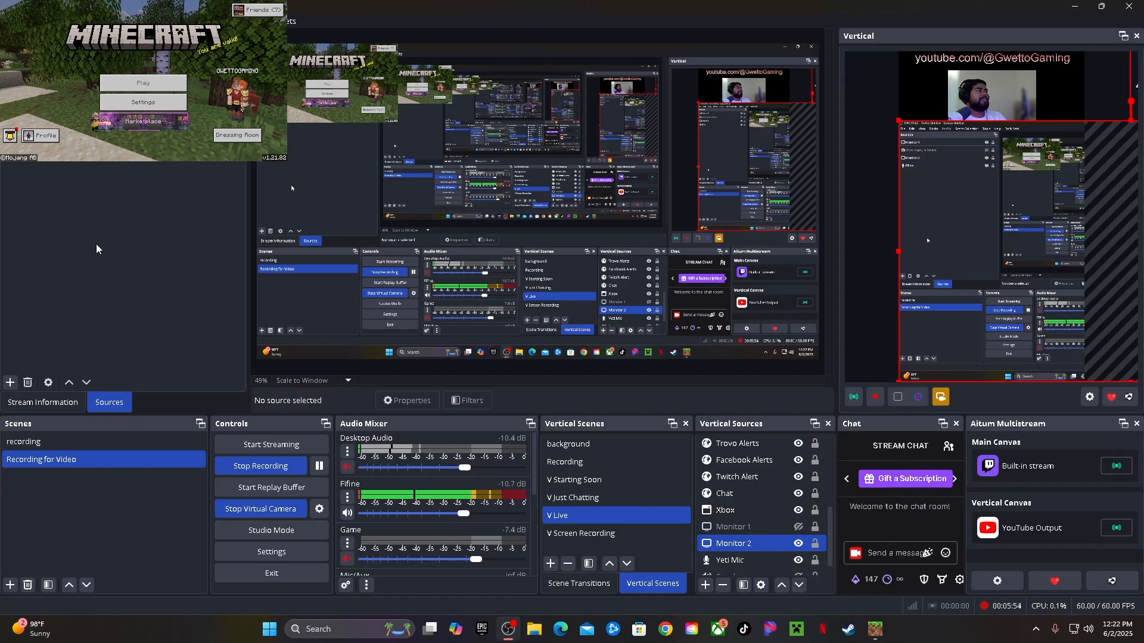
{"action": "left_click", "coordinate": [217, 55]}
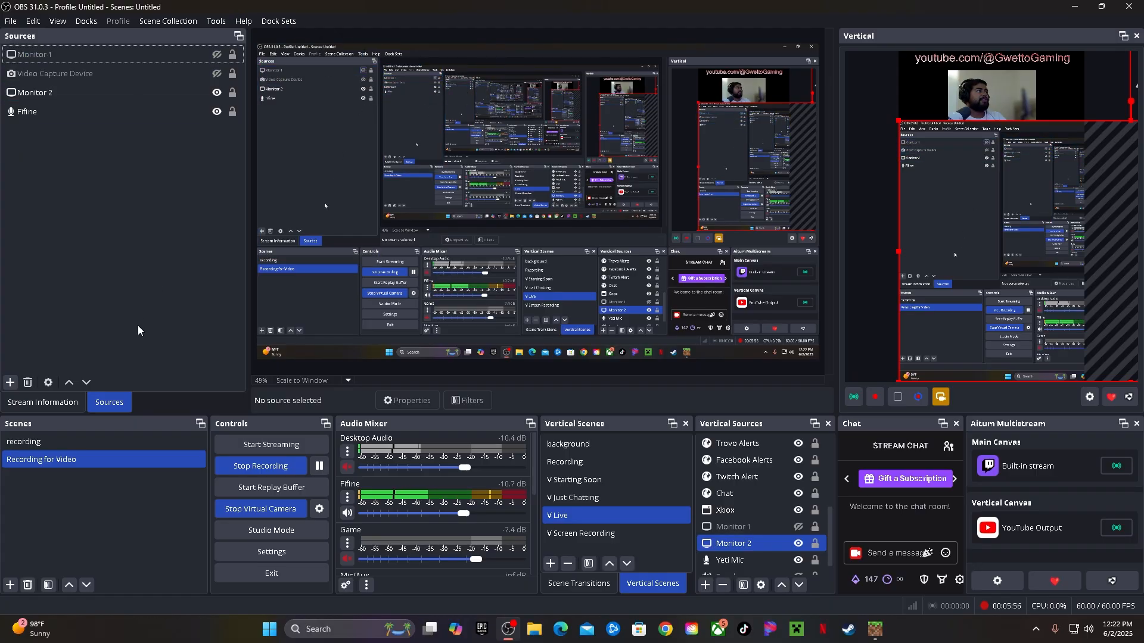
Add a new Game Capture source to the scene under its default name
{"action": "left_click", "coordinate": [10, 383]}
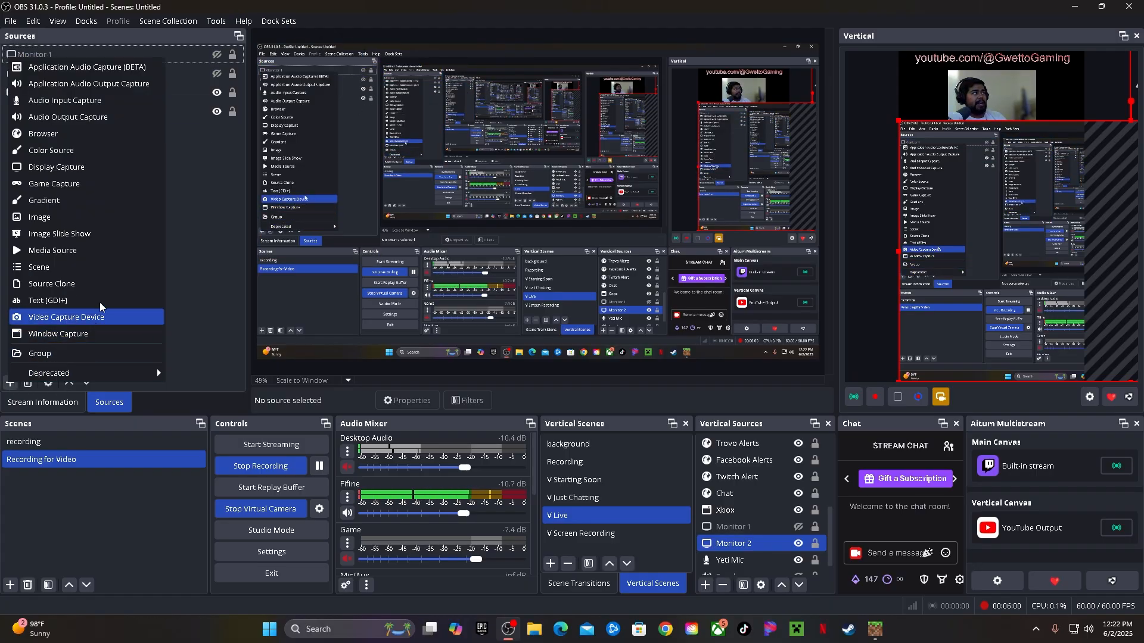
{"action": "left_click", "coordinate": [78, 182]}
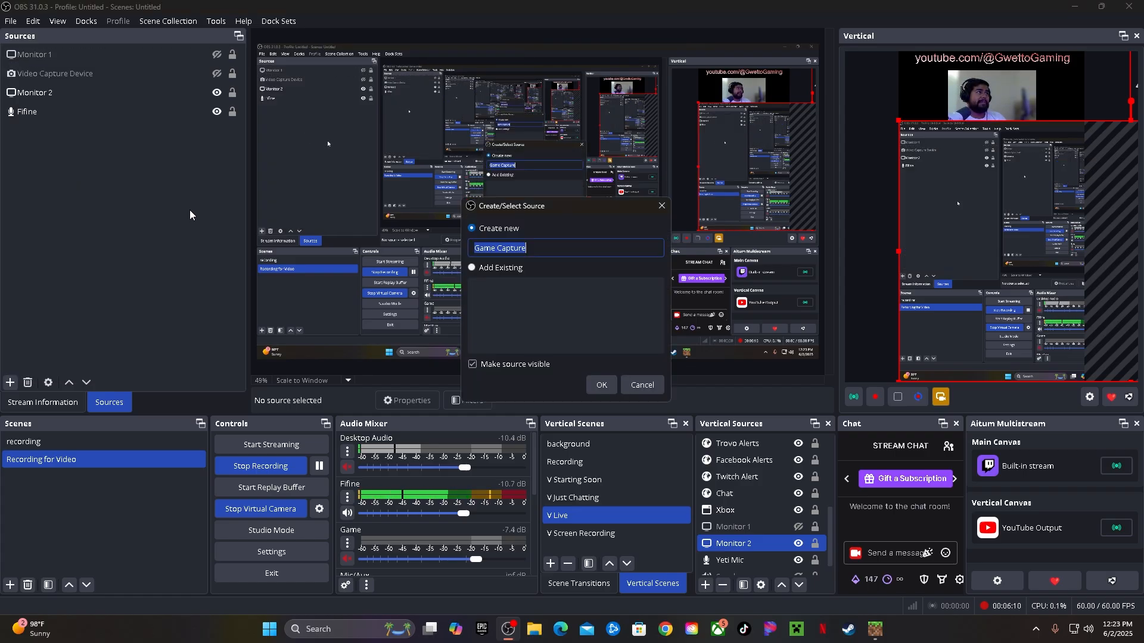
{"action": "left_click", "coordinate": [614, 388]}
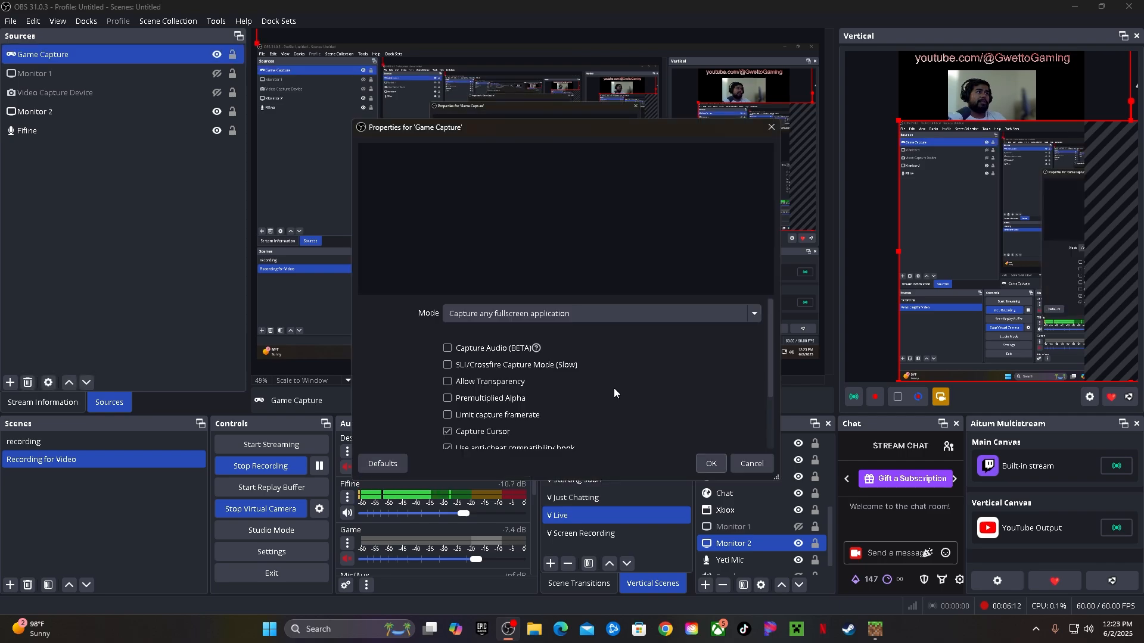
Set Game Capture to capture the specific Minecraft window and shrink it to about 30% of the canvas width in the upper-left corner
{"action": "left_click", "coordinate": [550, 312]}
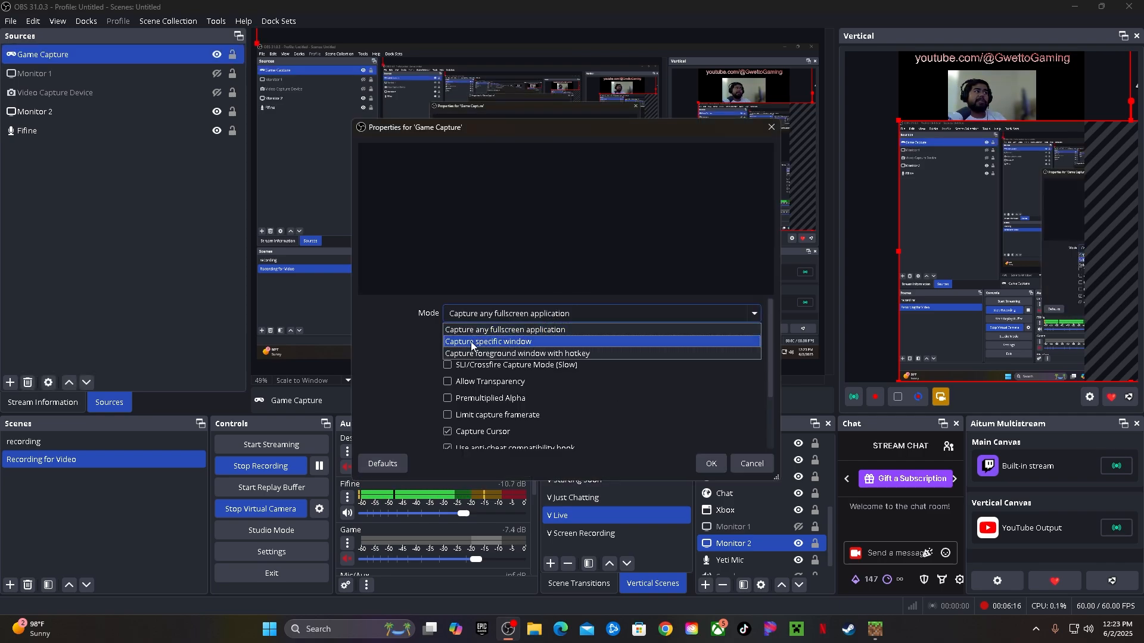
{"action": "left_click", "coordinate": [519, 341]}
{"action": "left_click", "coordinate": [509, 338]}
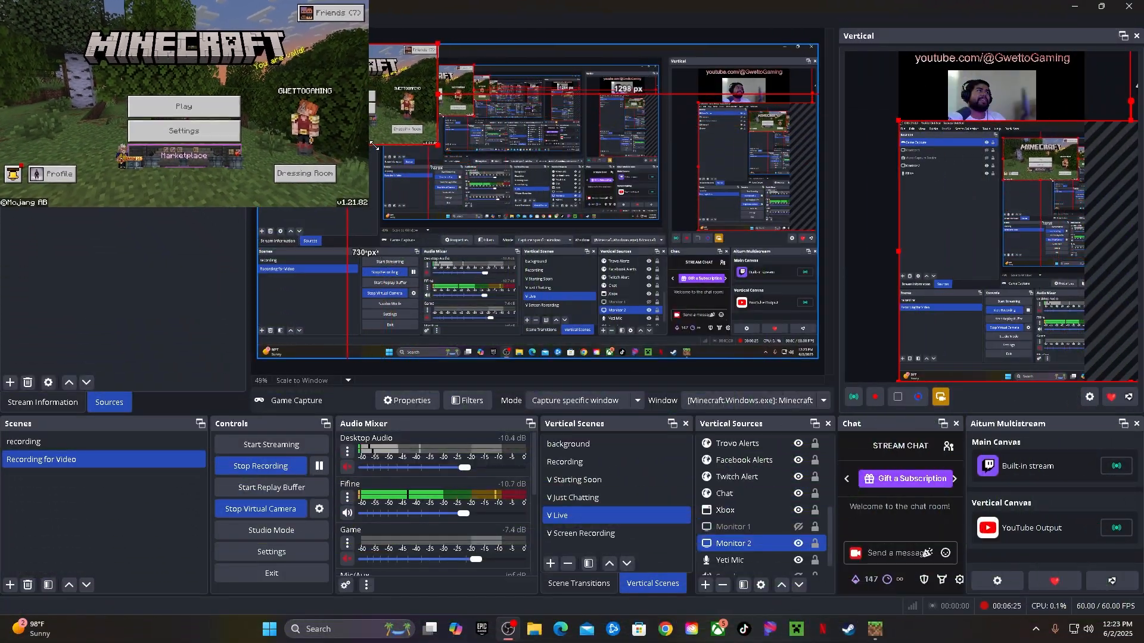
{"action": "left_click_drag", "start_coordinate": [374, 145], "coordinate": [345, 138]}
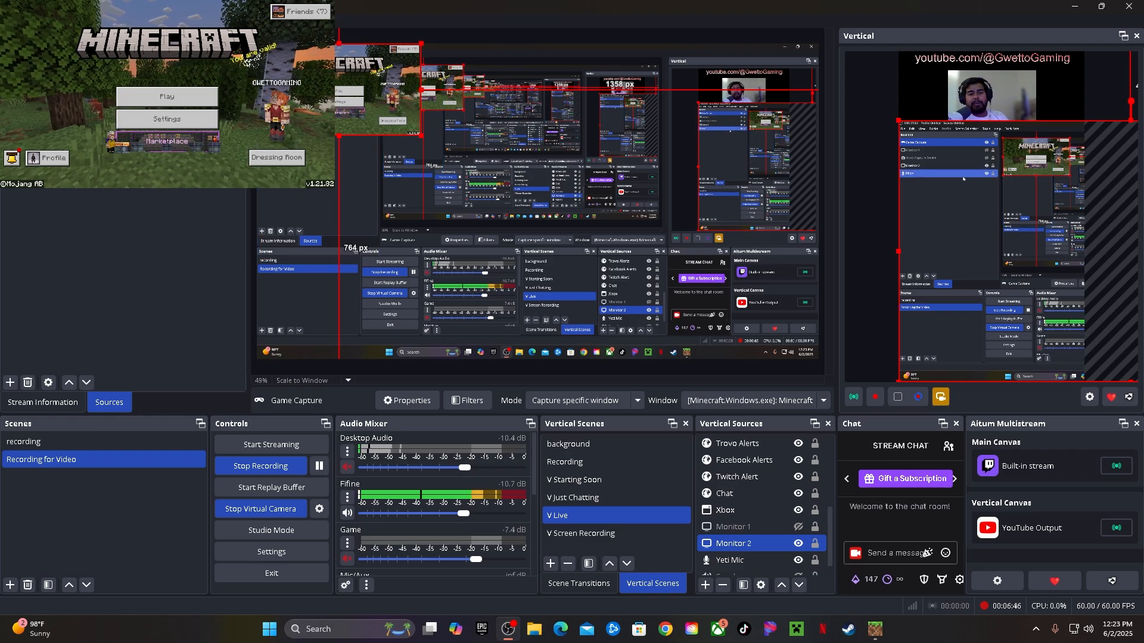
{"action": "left_click", "coordinate": [167, 196]}
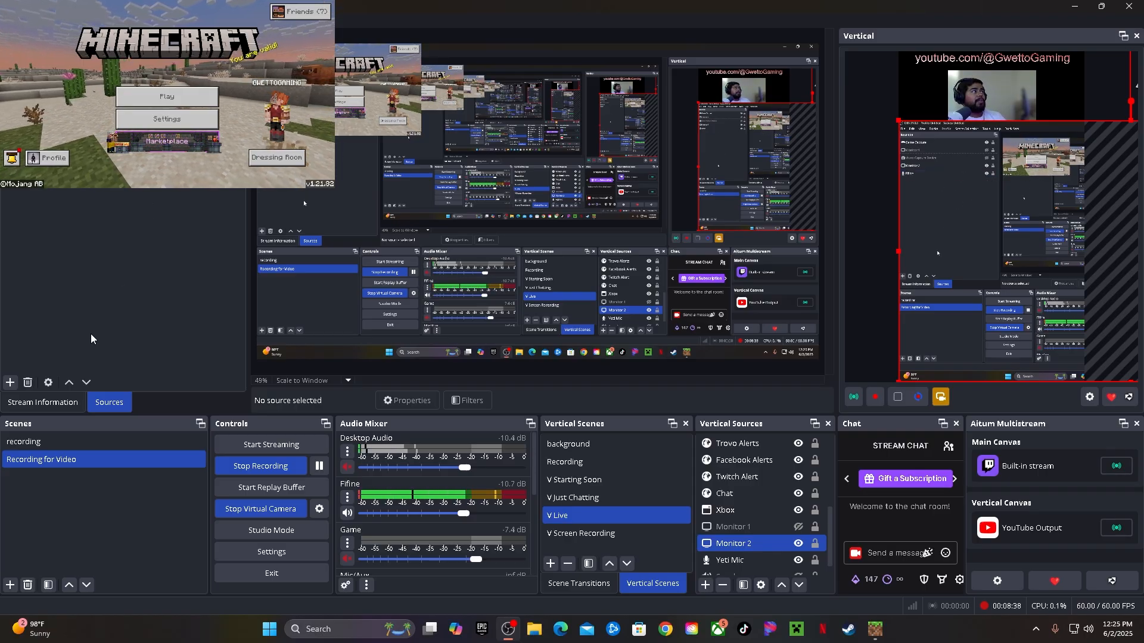
Add the existing Desktop Audio source to the scene as an Audio Output Capture
{"action": "left_click", "coordinate": [10, 382]}
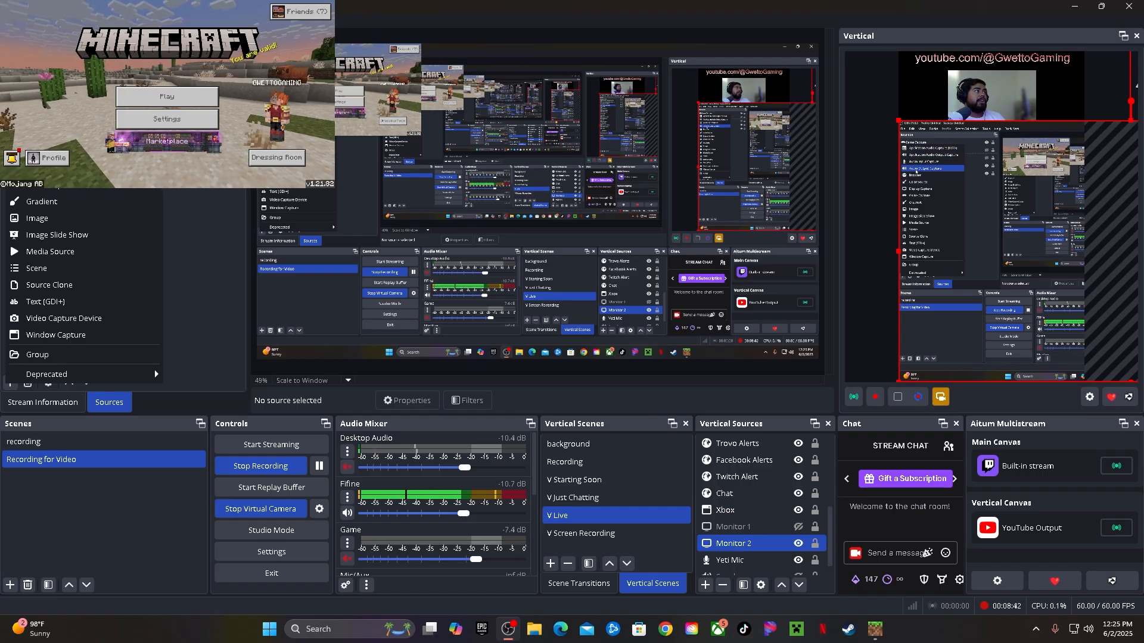
{"action": "left_click", "coordinate": [41, 121]}
{"action": "left_click", "coordinate": [471, 267]}
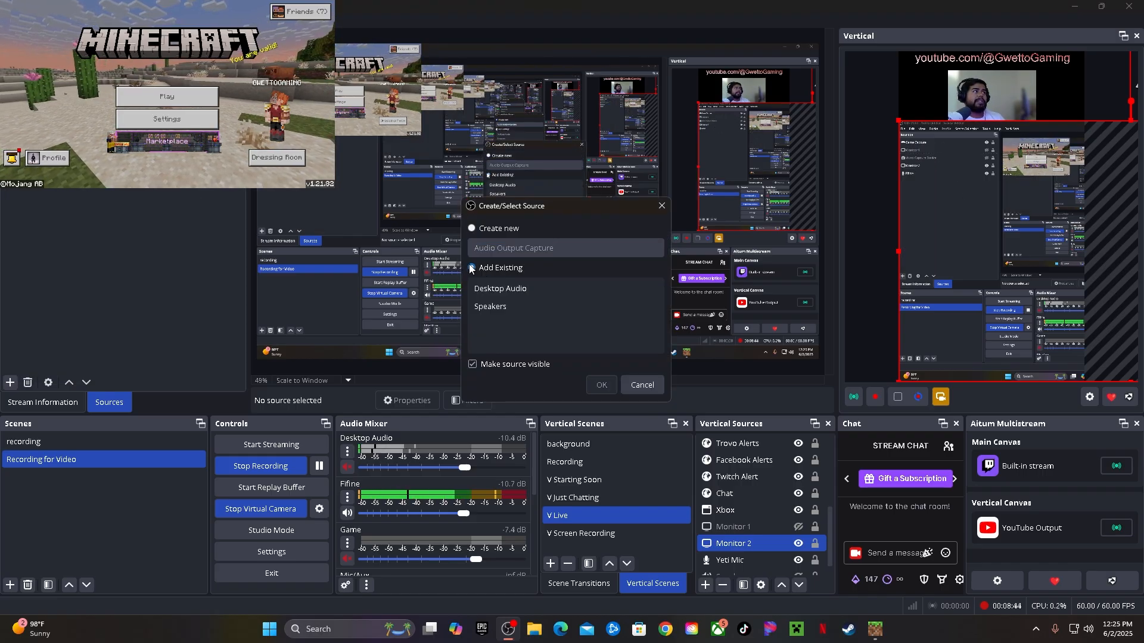
{"action": "left_click", "coordinate": [503, 288]}
{"action": "left_click", "coordinate": [601, 384]}
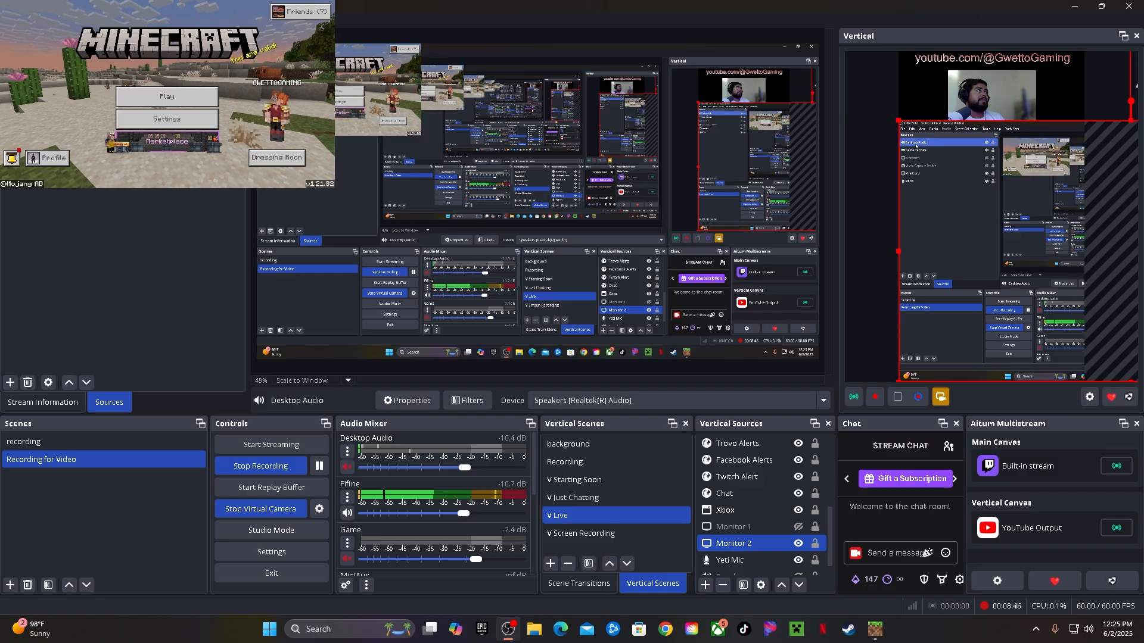
Choose Speakers (Realtek(R) Audio) as the Desktop Audio device and accept the properties
{"action": "left_click", "coordinate": [408, 401]}
{"action": "left_click", "coordinate": [507, 162]}
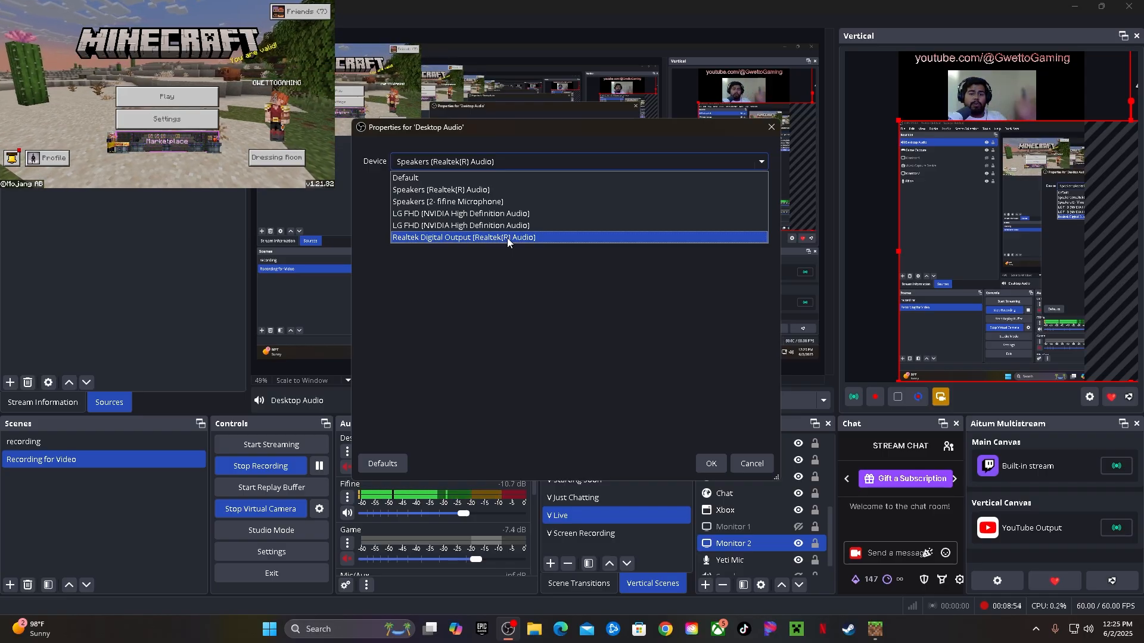
{"action": "left_click", "coordinate": [490, 189]}
{"action": "left_click", "coordinate": [712, 464]}
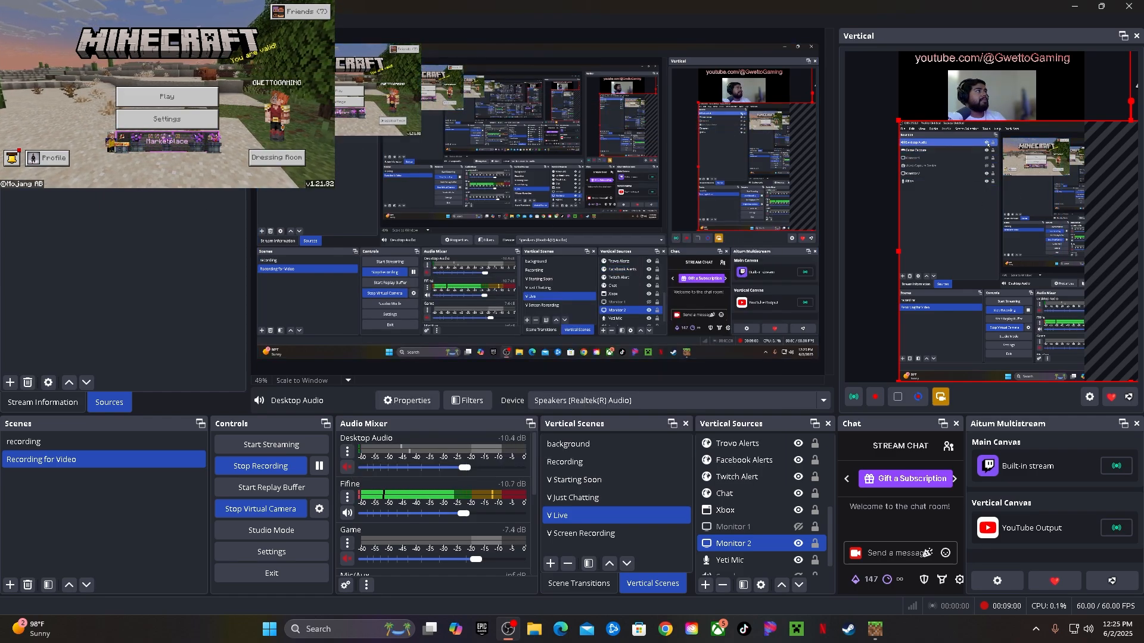
Add the existing Minecraft Game source to the scene as an Application Audio Capture (BETA)
{"action": "left_click", "coordinate": [10, 383]}
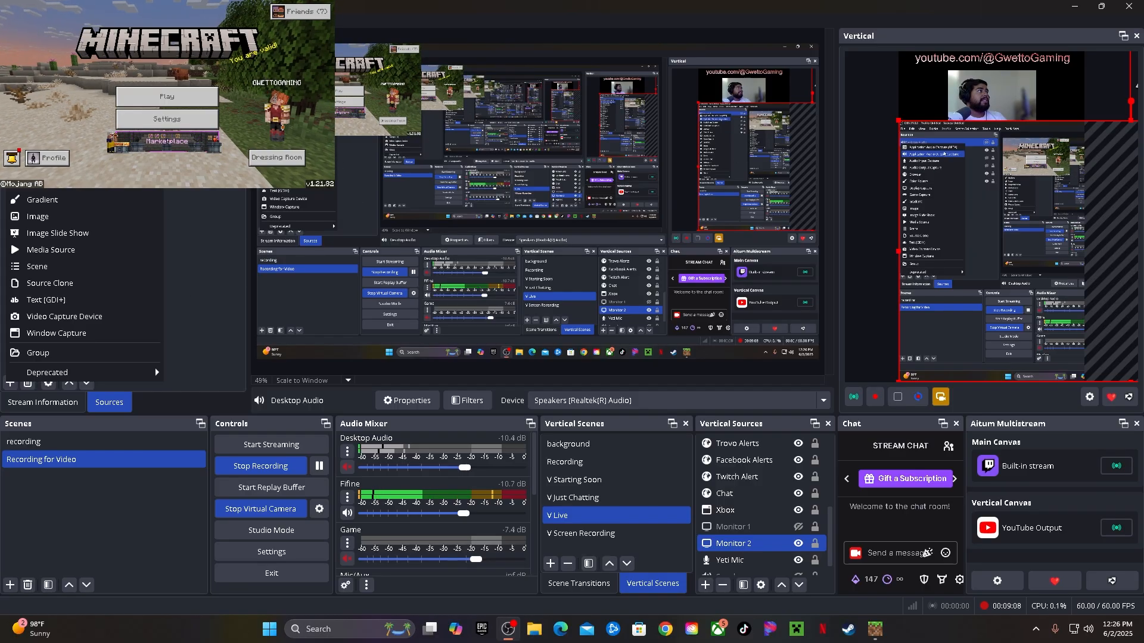
{"action": "left_click", "coordinate": [101, 68]}
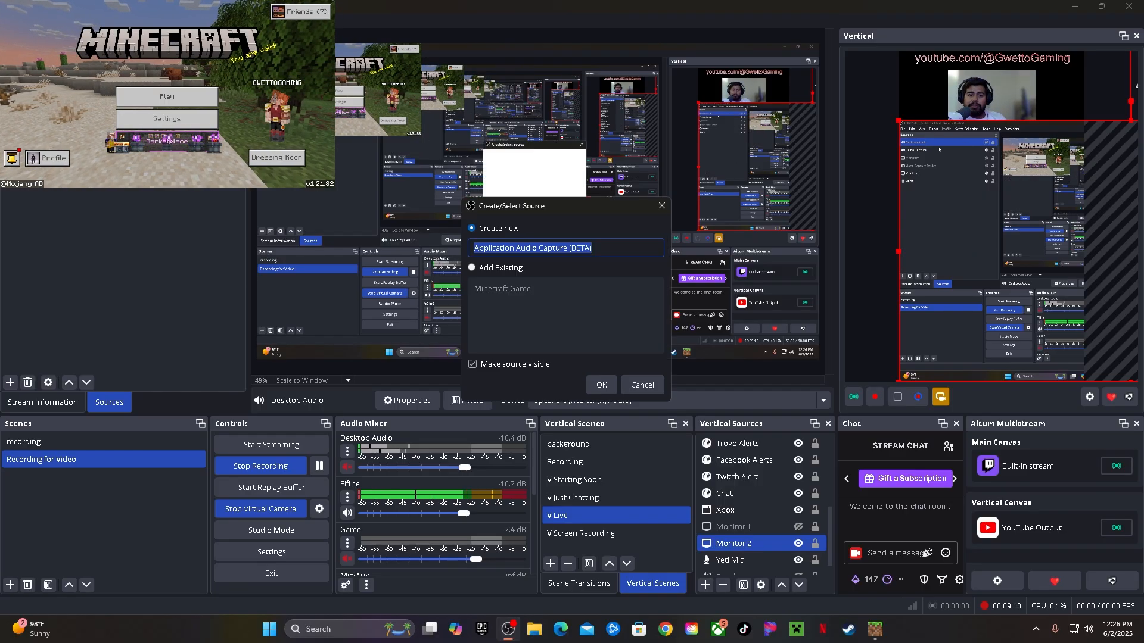
{"action": "left_click", "coordinate": [498, 269]}
{"action": "left_click", "coordinate": [500, 290]}
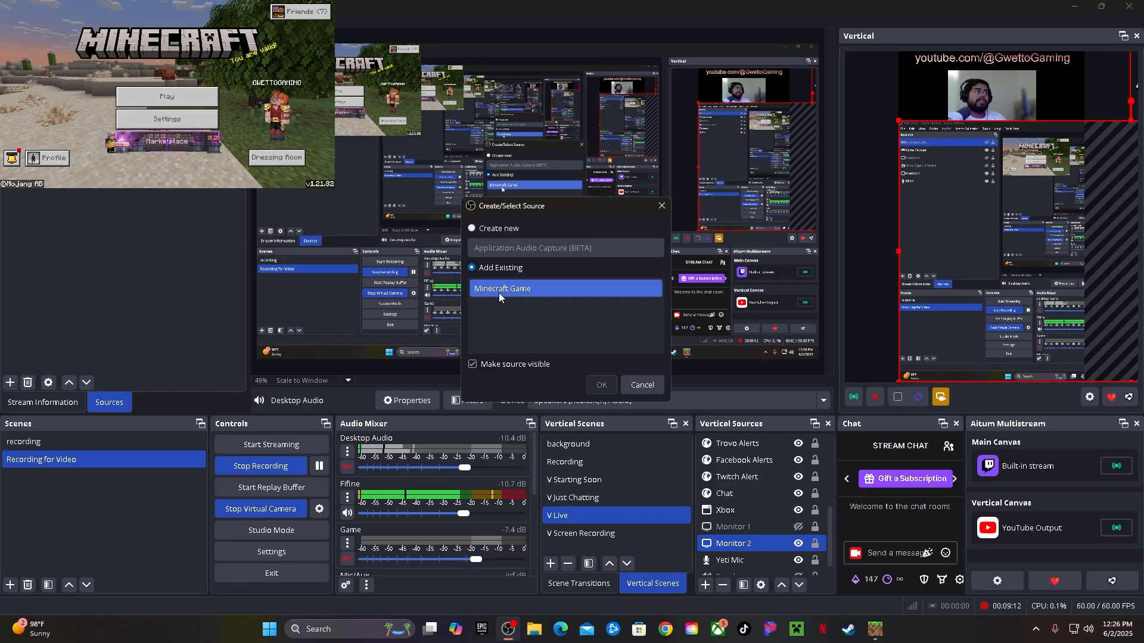
{"action": "left_click", "coordinate": [604, 388]}
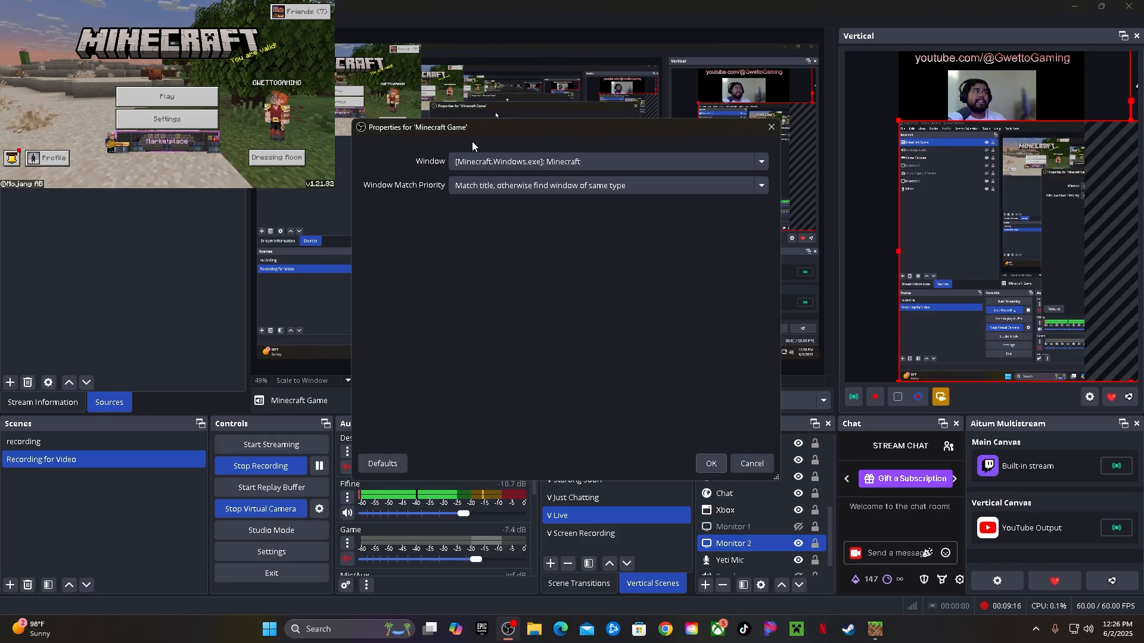
Choose [Minecraft.Windows.exe]: Minecraft as the Minecraft Game audio window, accept the properties, and deselect the source
{"action": "left_click", "coordinate": [504, 162]}
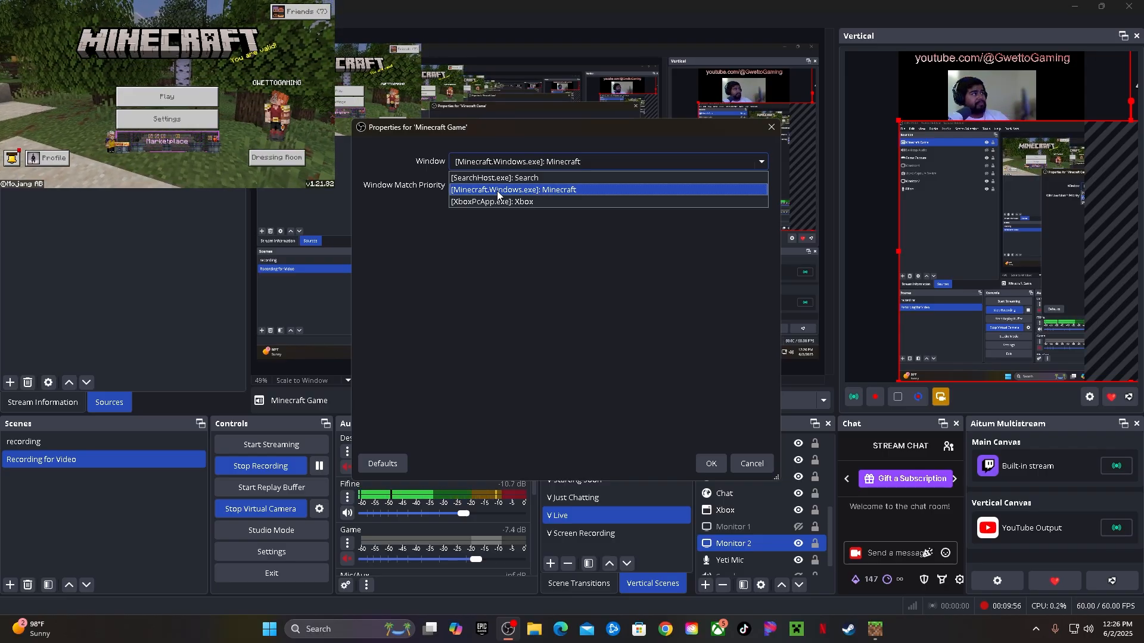
{"action": "key", "text": "Up"}
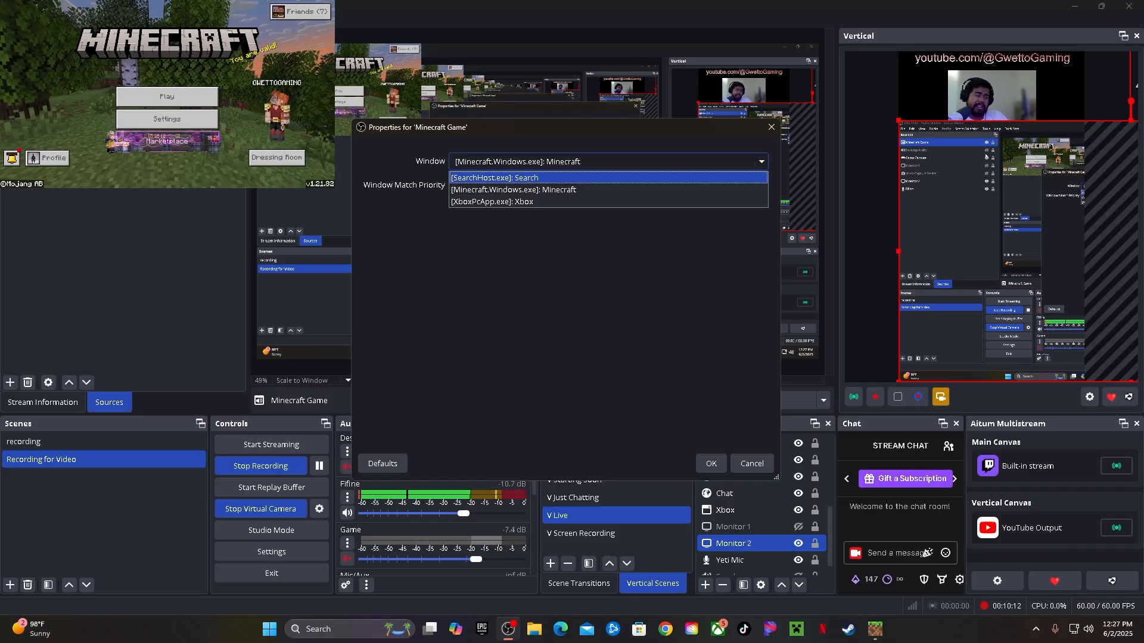
{"action": "left_click", "coordinate": [549, 188]}
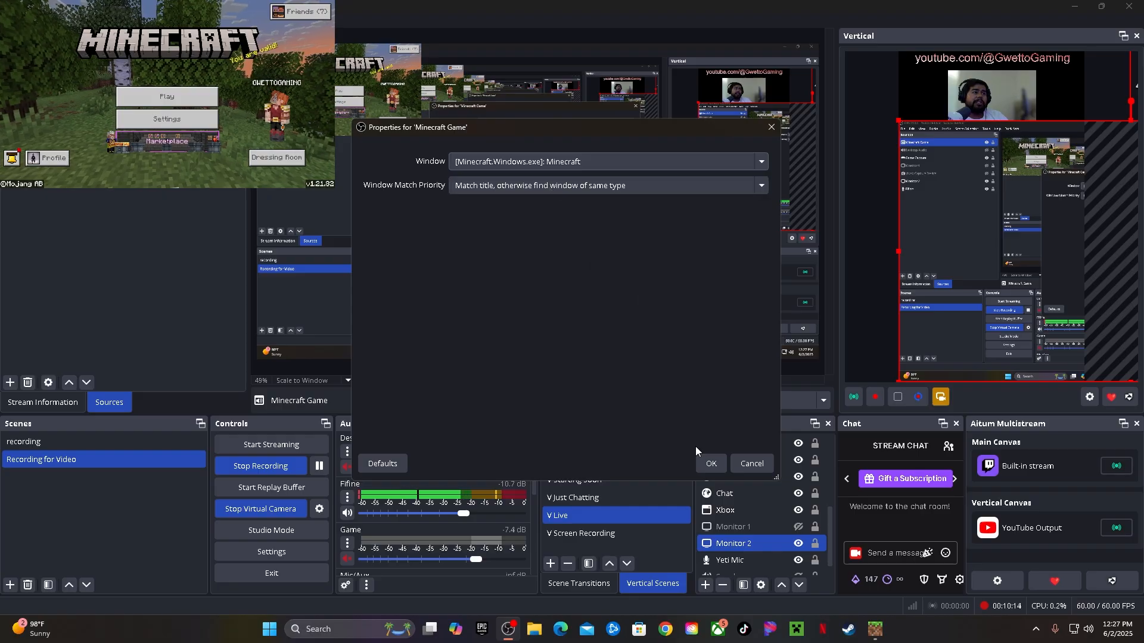
{"action": "left_click", "coordinate": [710, 463]}
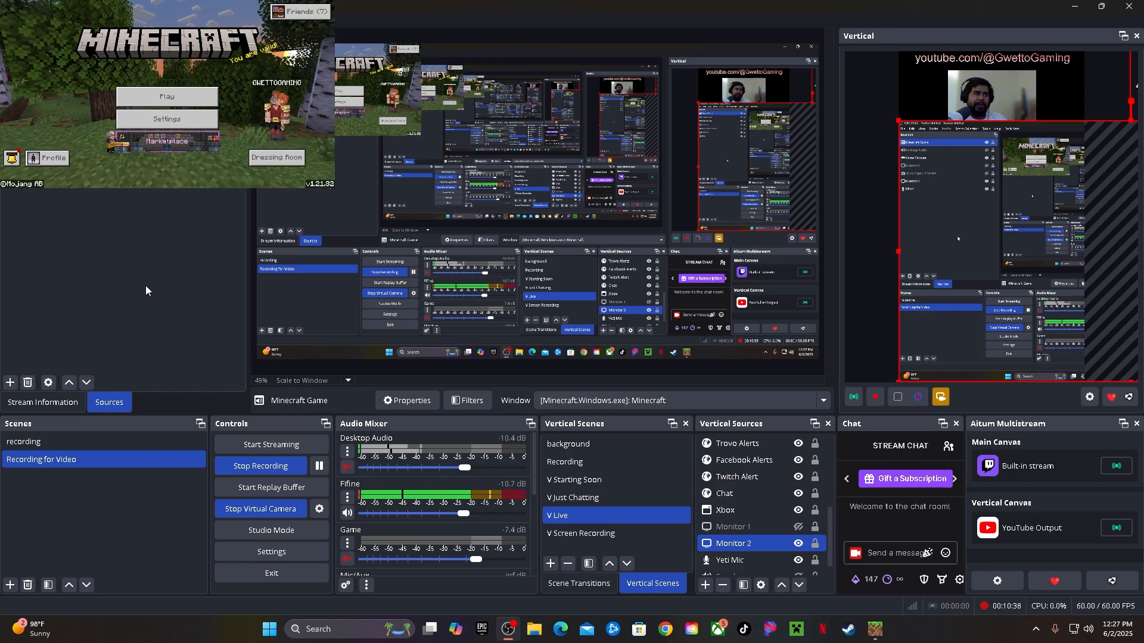
{"action": "left_click", "coordinate": [175, 237]}
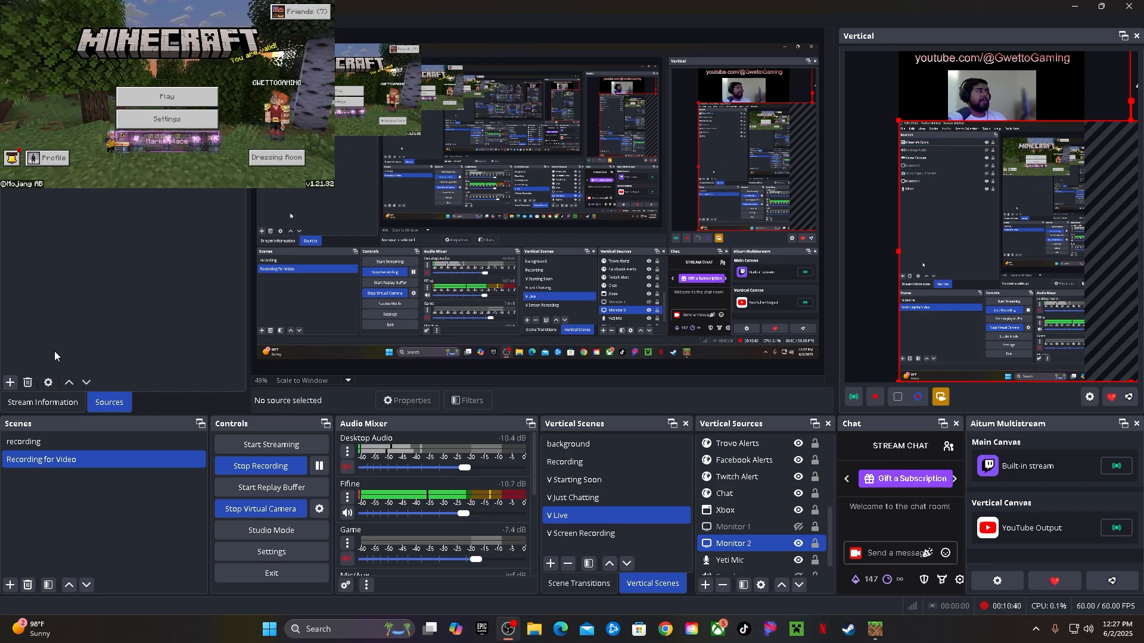
Add the existing Logi Cam M1 video capture and shrink it to about 15% of the canvas width, directly below the game capture
{"action": "left_click", "coordinate": [15, 383]}
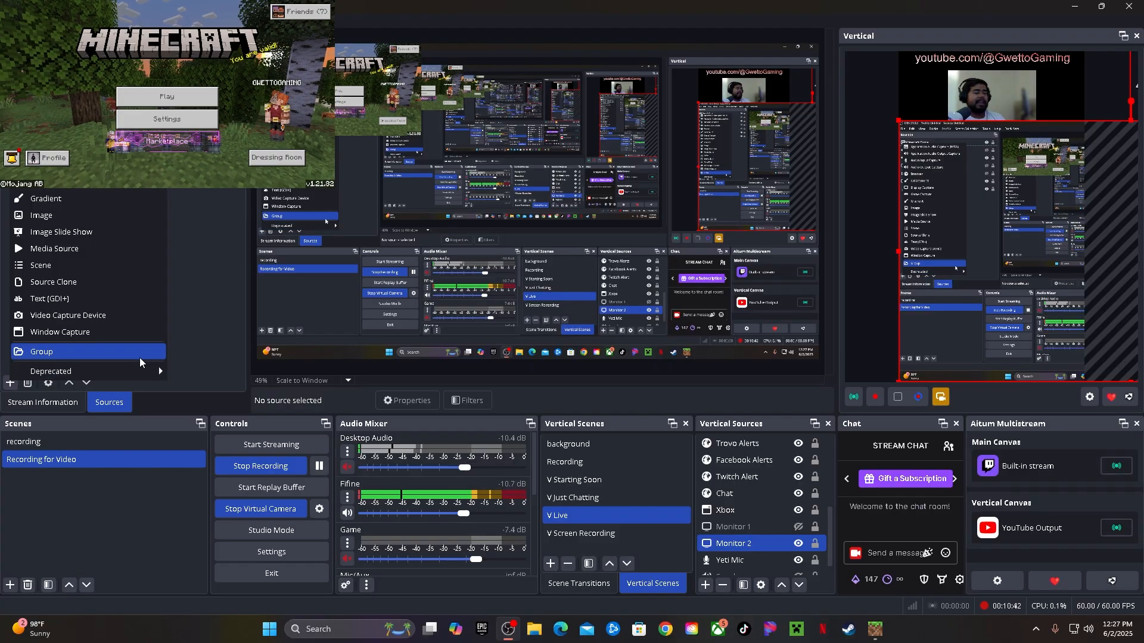
{"action": "left_click", "coordinate": [83, 318]}
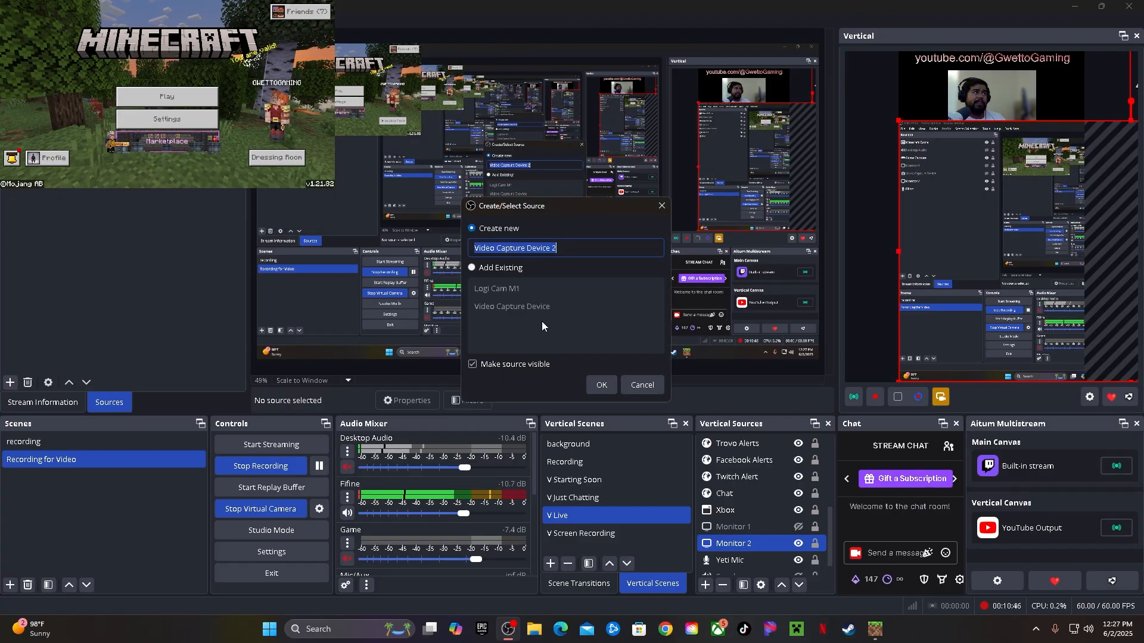
{"action": "left_click", "coordinate": [473, 267]}
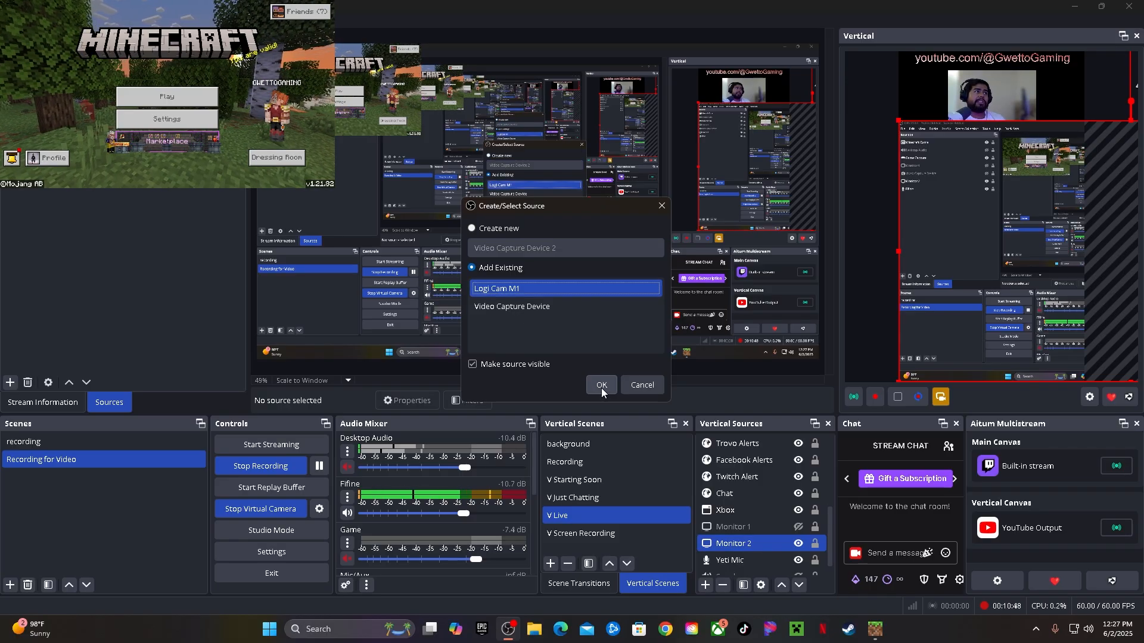
{"action": "left_click", "coordinate": [601, 385]}
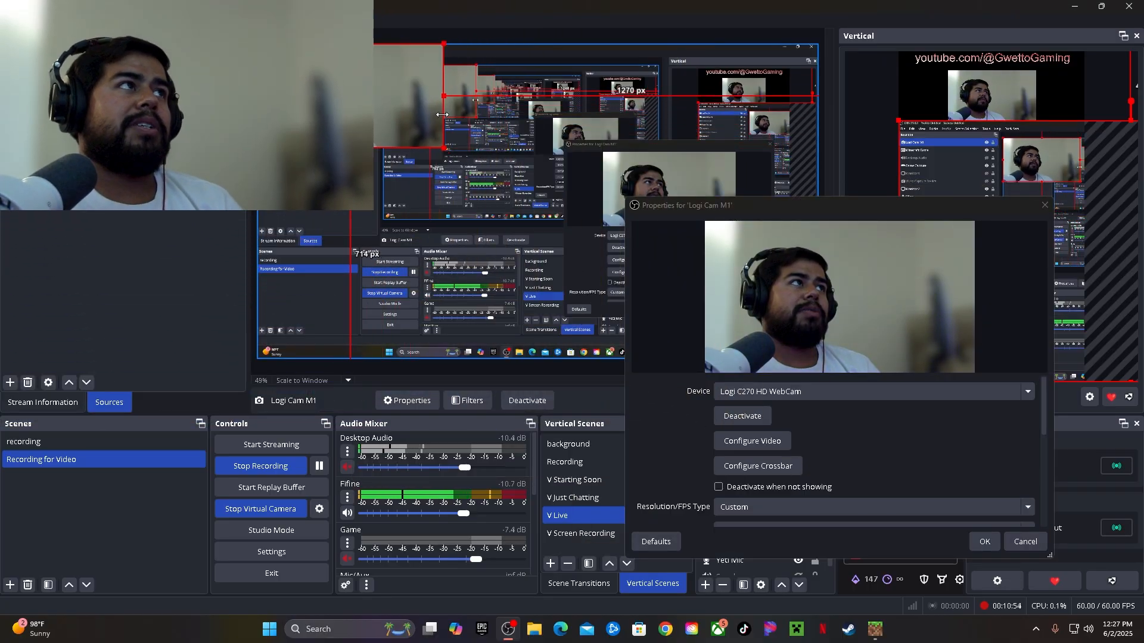
{"action": "left_click_drag", "start_coordinate": [303, 106], "coordinate": [297, 160]}
{"action": "left_click_drag", "start_coordinate": [789, 213], "coordinate": [527, 155]}
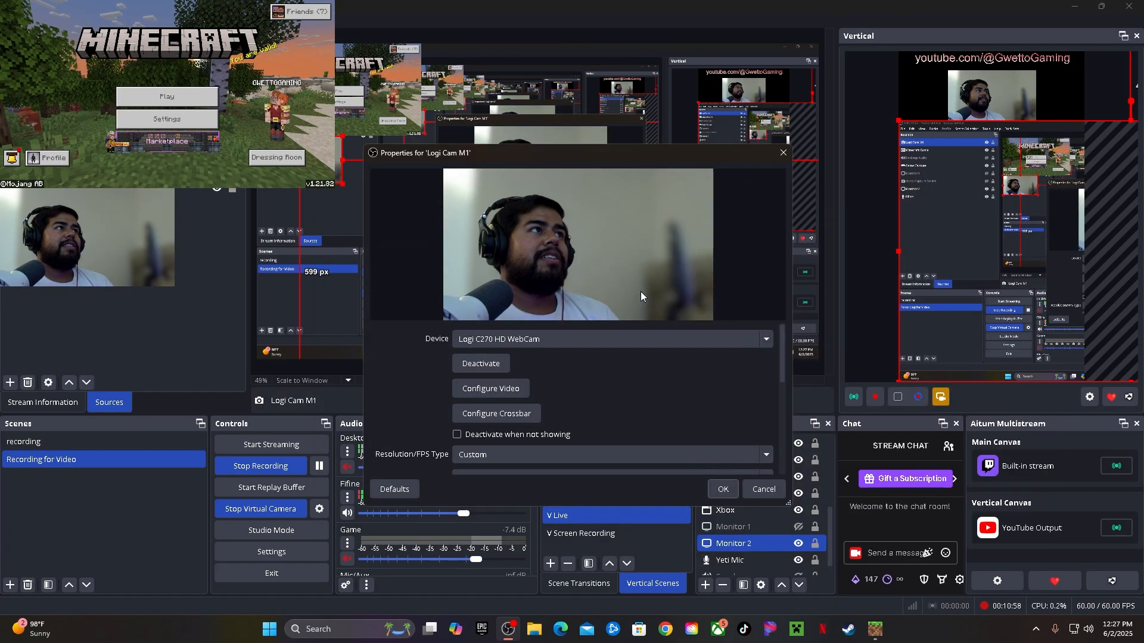
Review Logi Cam M1's device choices, keep Logi C270 HD WebCam, accept the properties, and deselect the source
{"action": "left_click", "coordinate": [512, 339]}
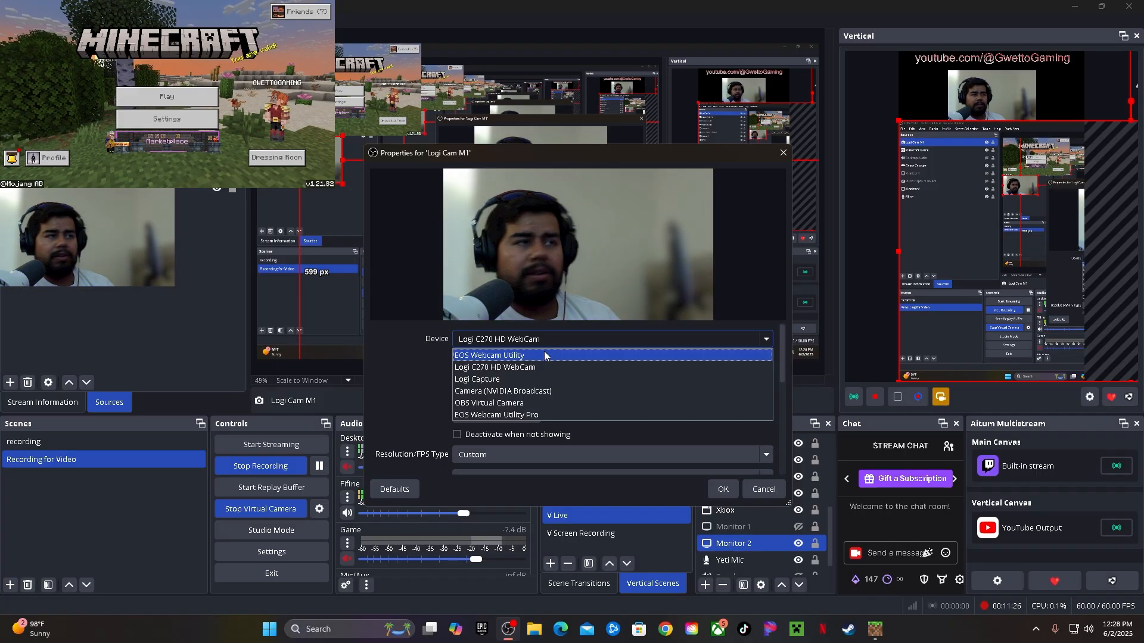
{"action": "left_click", "coordinate": [729, 494]}
{"action": "left_click", "coordinate": [729, 495]}
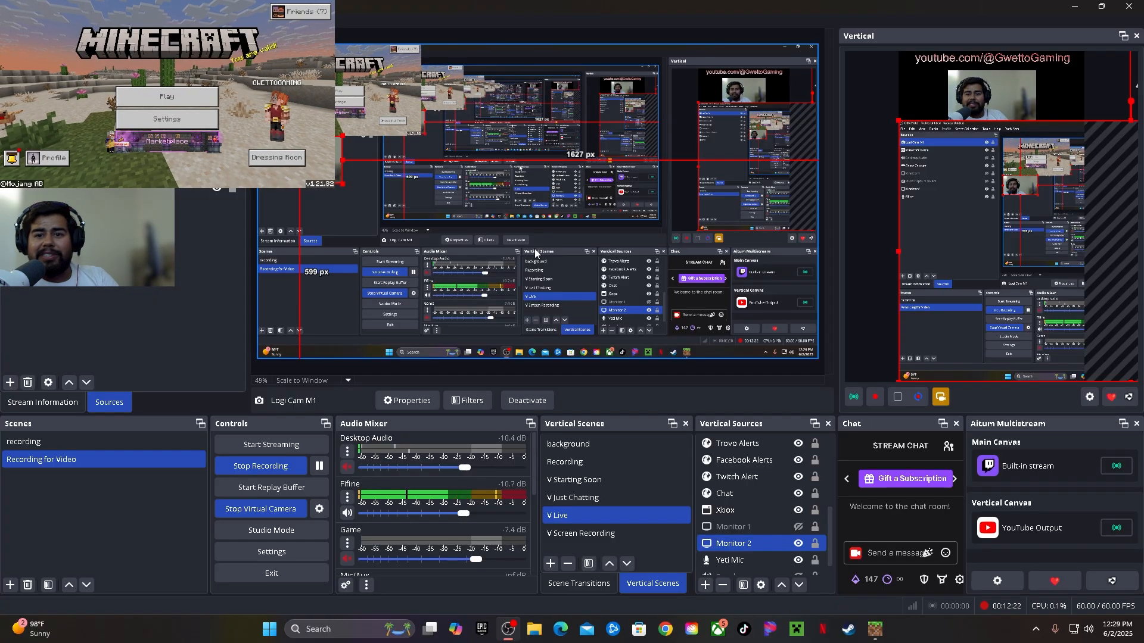
{"action": "left_click", "coordinate": [145, 291]}
{"action": "left_click", "coordinate": [10, 383]}
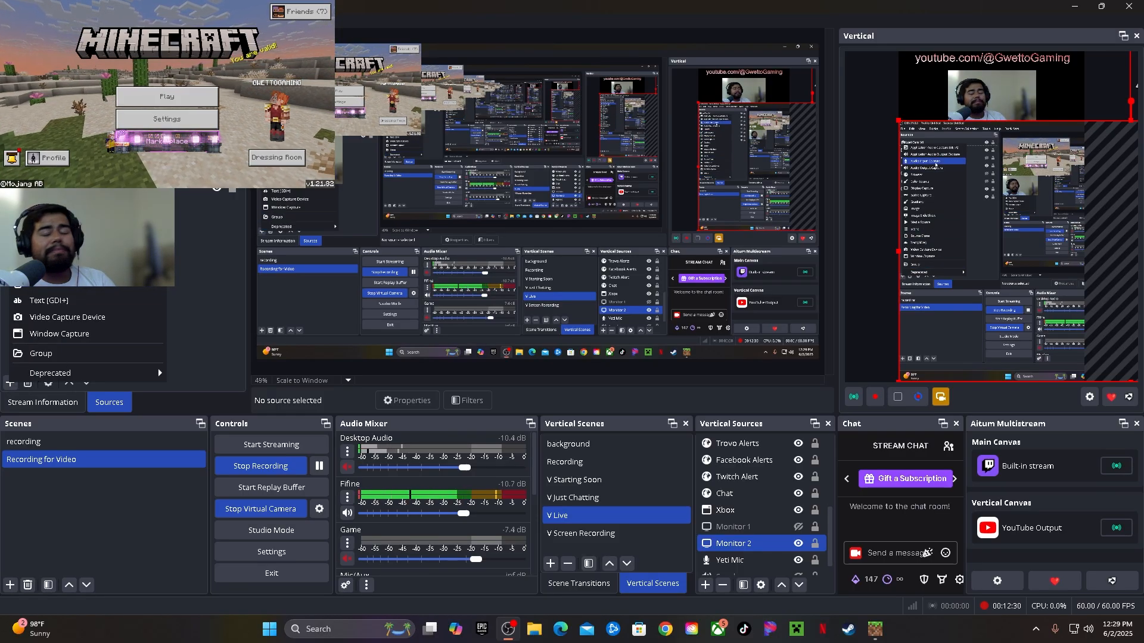
{"action": "left_click", "coordinate": [68, 95]}
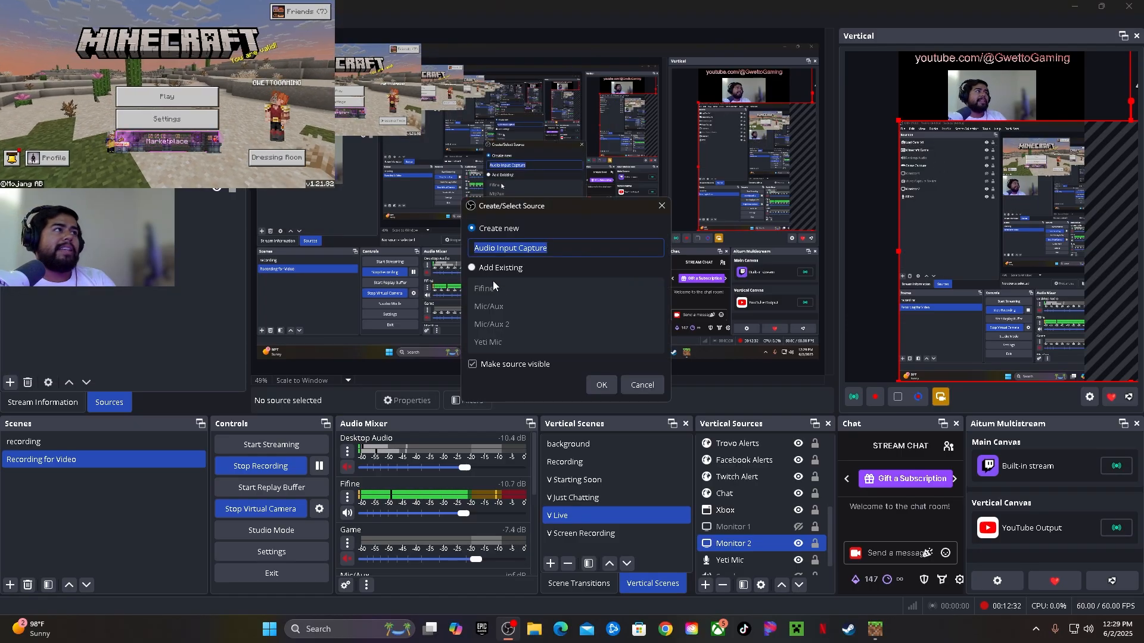
{"action": "left_click", "coordinate": [473, 268]}
{"action": "left_click", "coordinate": [476, 288]}
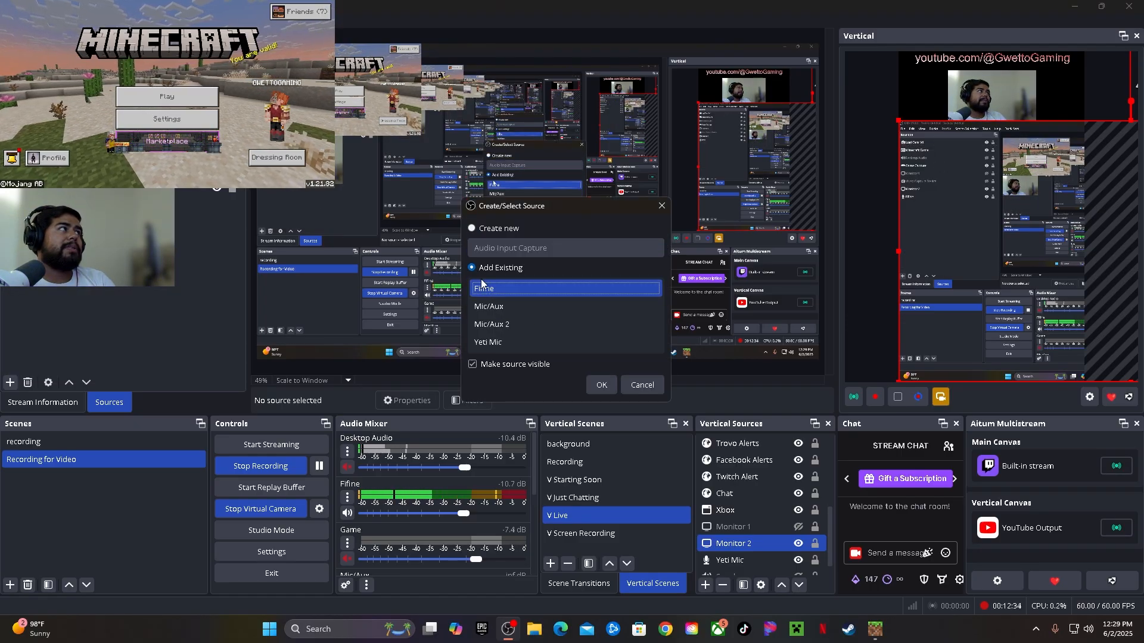
{"action": "left_click", "coordinate": [642, 385]}
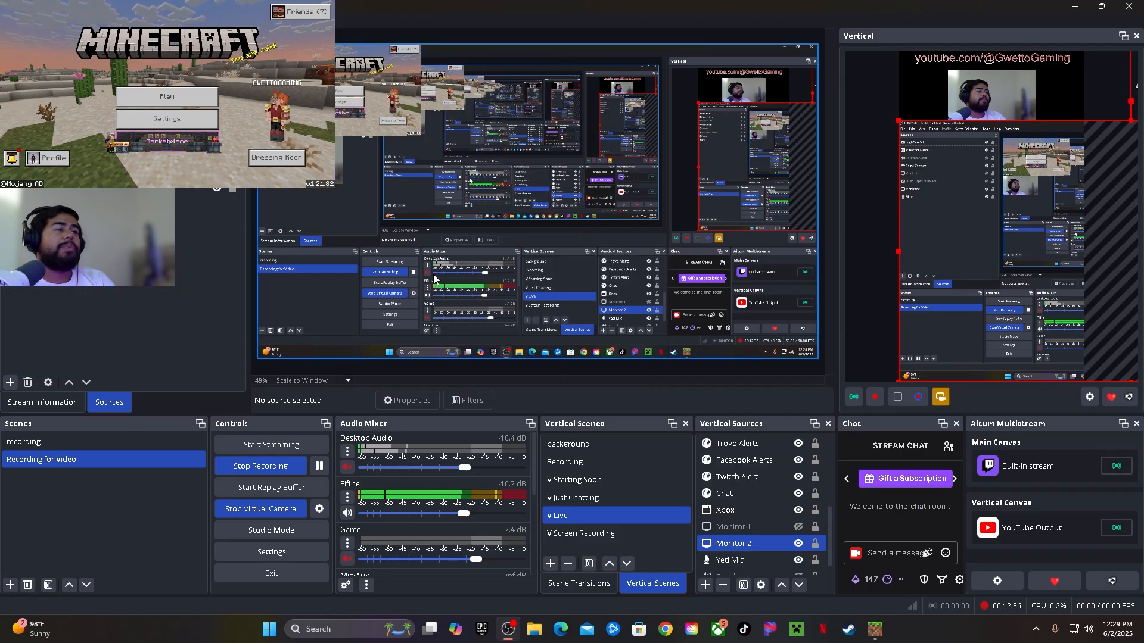
Review the Fifine source's device choices, keep Microphone (2- fifine Microphone), and accept the properties
{"action": "double_click", "coordinate": [193, 195]}
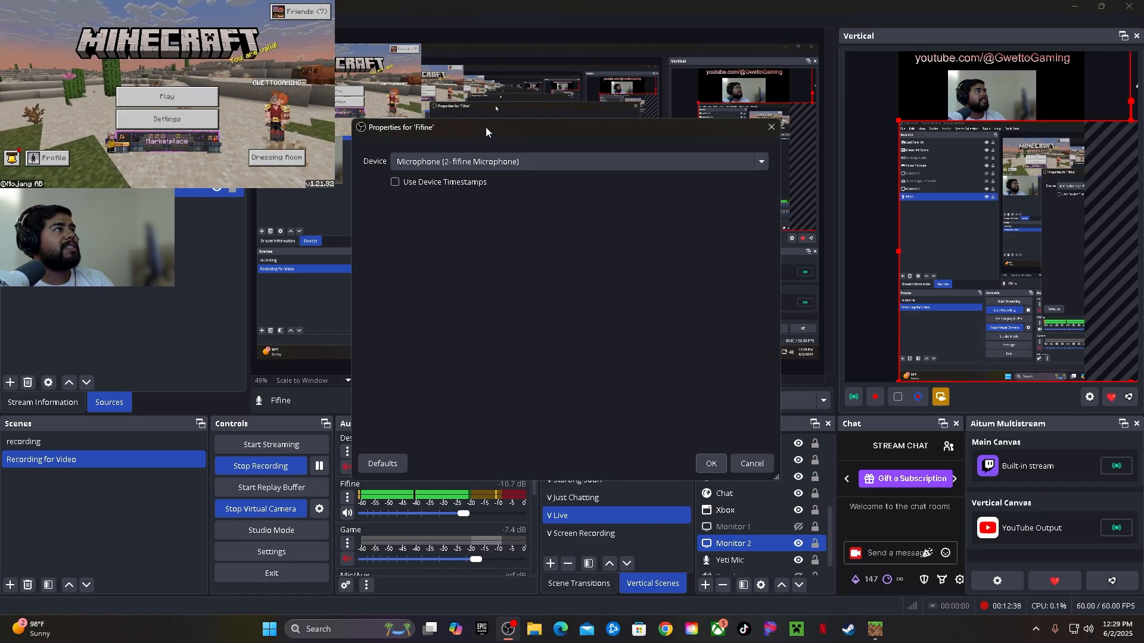
{"action": "mouse_move", "coordinate": [416, 127]}
{"action": "left_mouse_down"}
{"action": "mouse_move", "coordinate": [70, 118]}
{"action": "mouse_move", "coordinate": [417, 127]}
{"action": "left_mouse_up"}
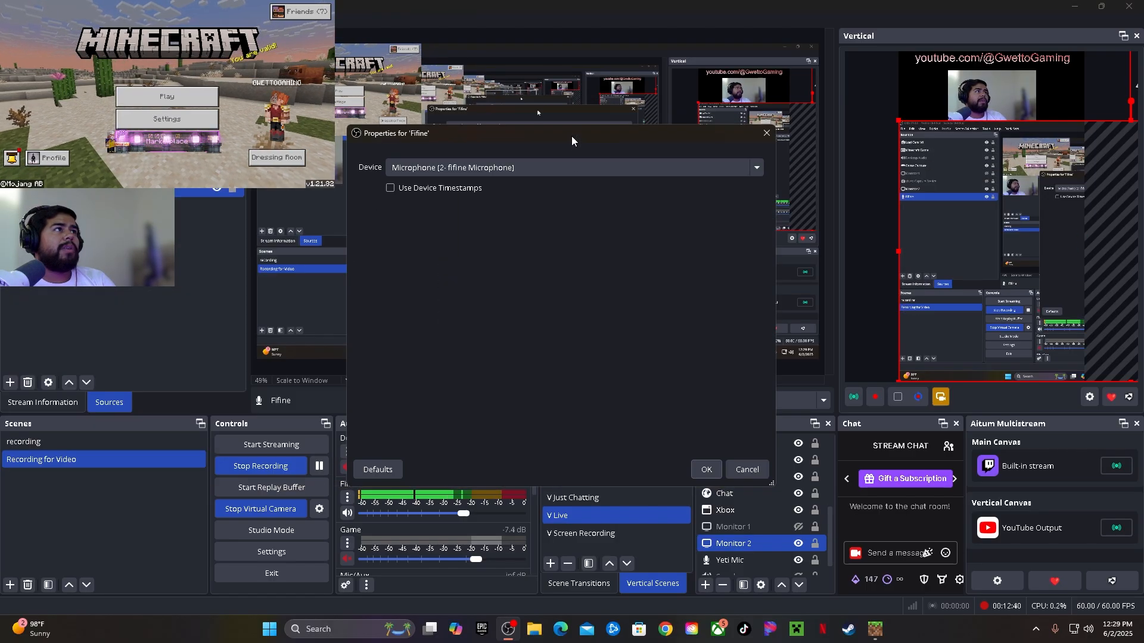
{"action": "left_click", "coordinate": [453, 164]}
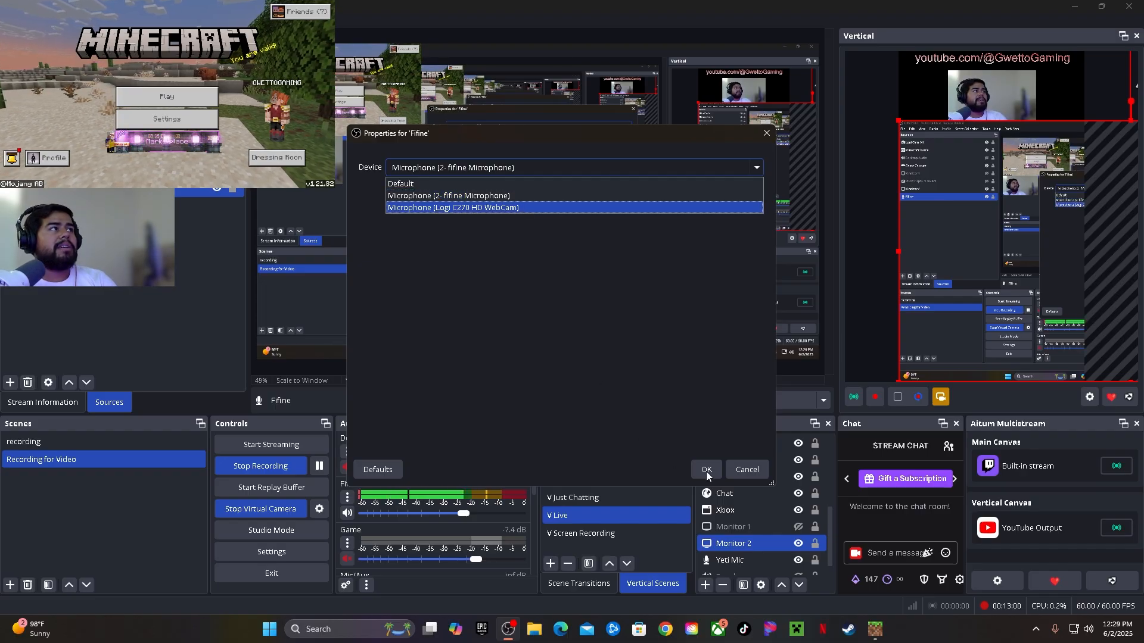
{"action": "left_click", "coordinate": [670, 437]}
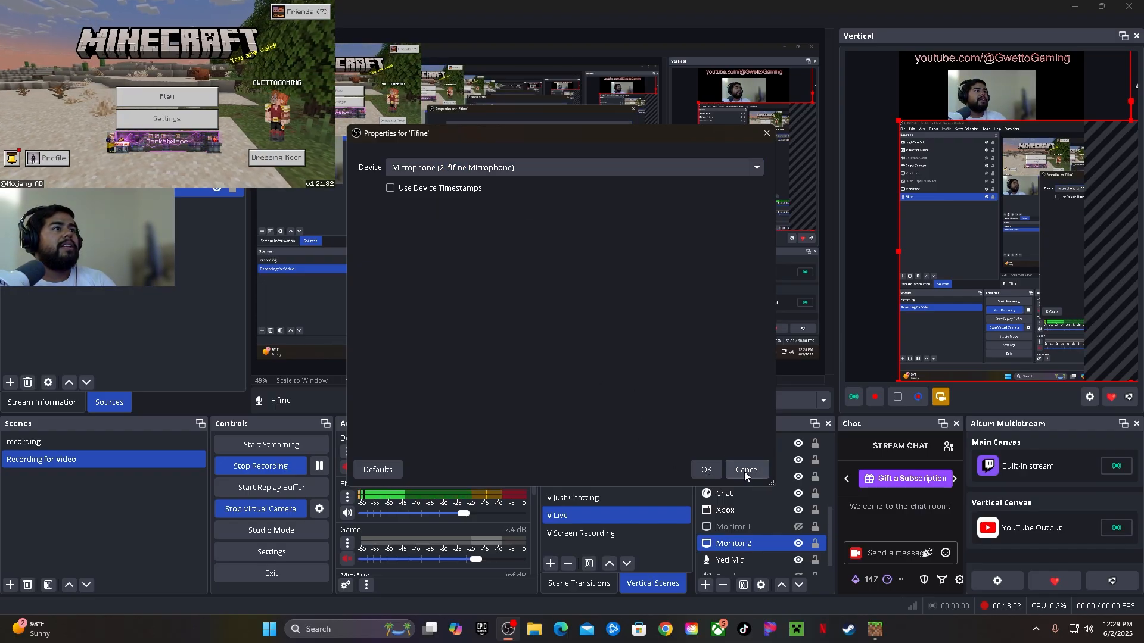
{"action": "left_click", "coordinate": [707, 470]}
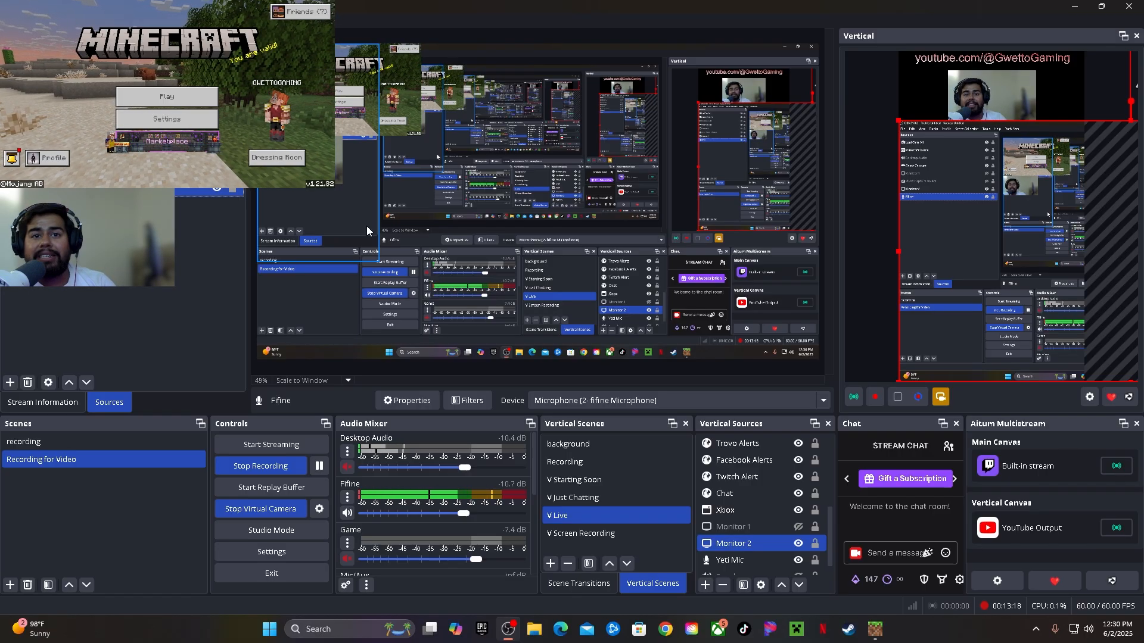
Enlarge the Game Capture source to fill the whole canvas
{"action": "left_click", "coordinate": [360, 94]}
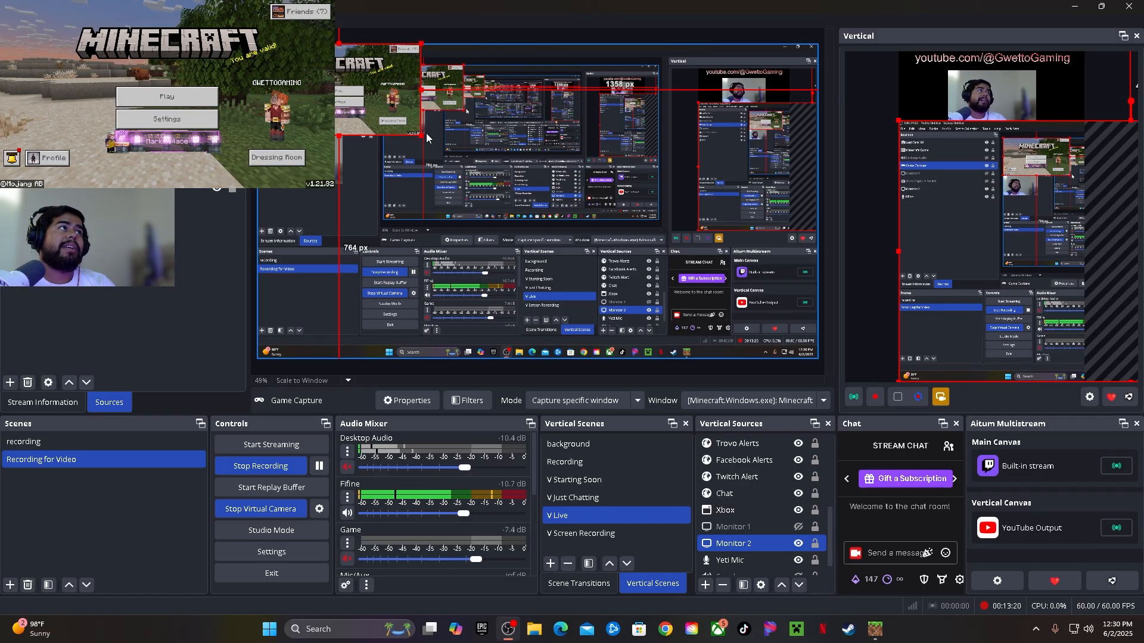
{"action": "left_click_drag", "start_coordinate": [427, 134], "coordinate": [818, 359]}
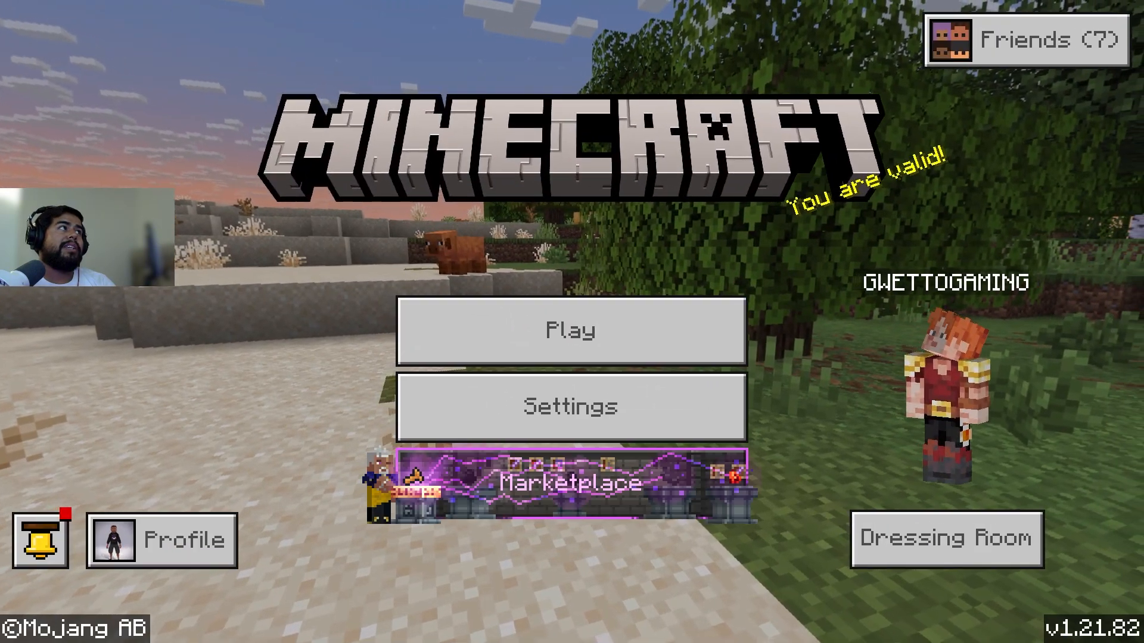